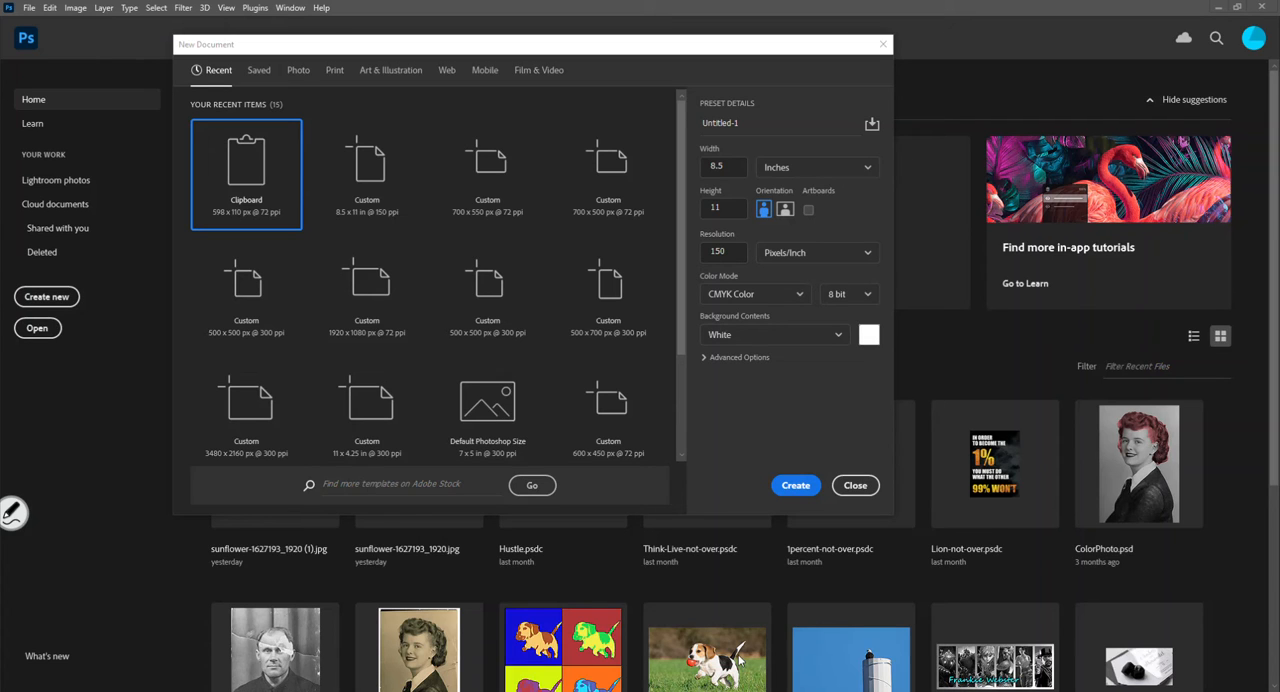
- Check the preset details under magnification and create an 8.5 × 11 inch portrait document at 150 pixels/inch, CMYK Color, 8 bit, white background
{"action": "left_click", "coordinate": [13, 513]}
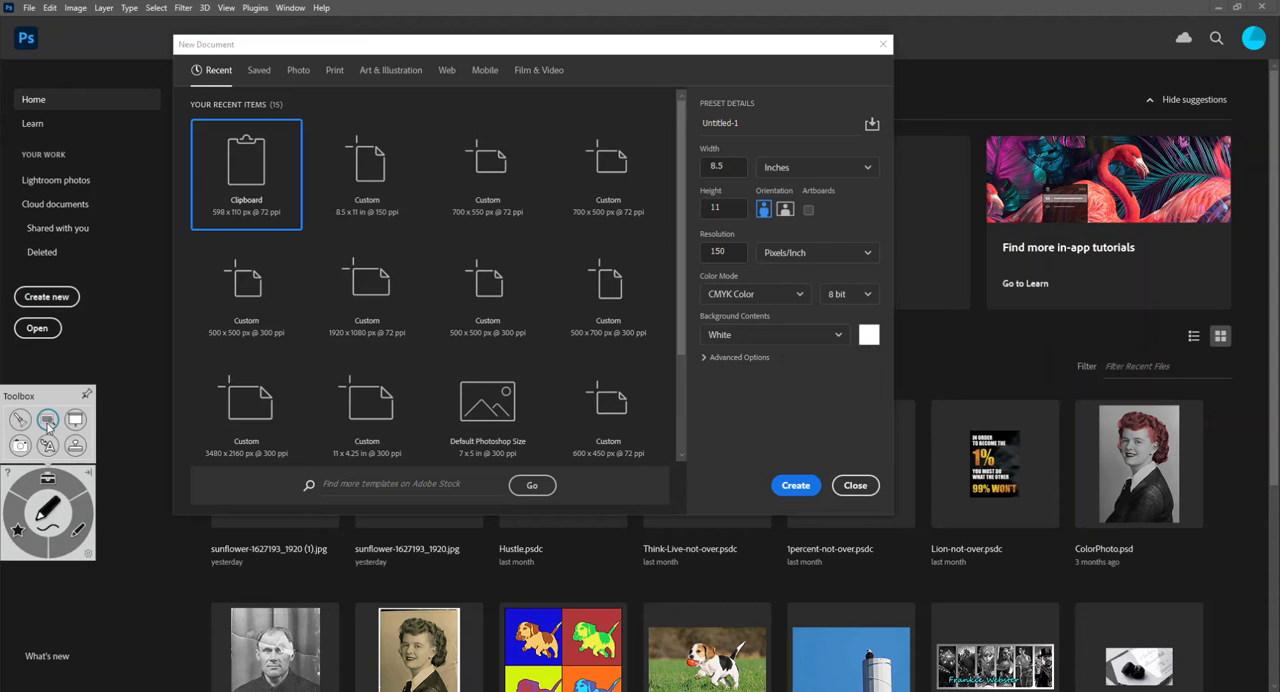
{"action": "left_click", "coordinate": [47, 420]}
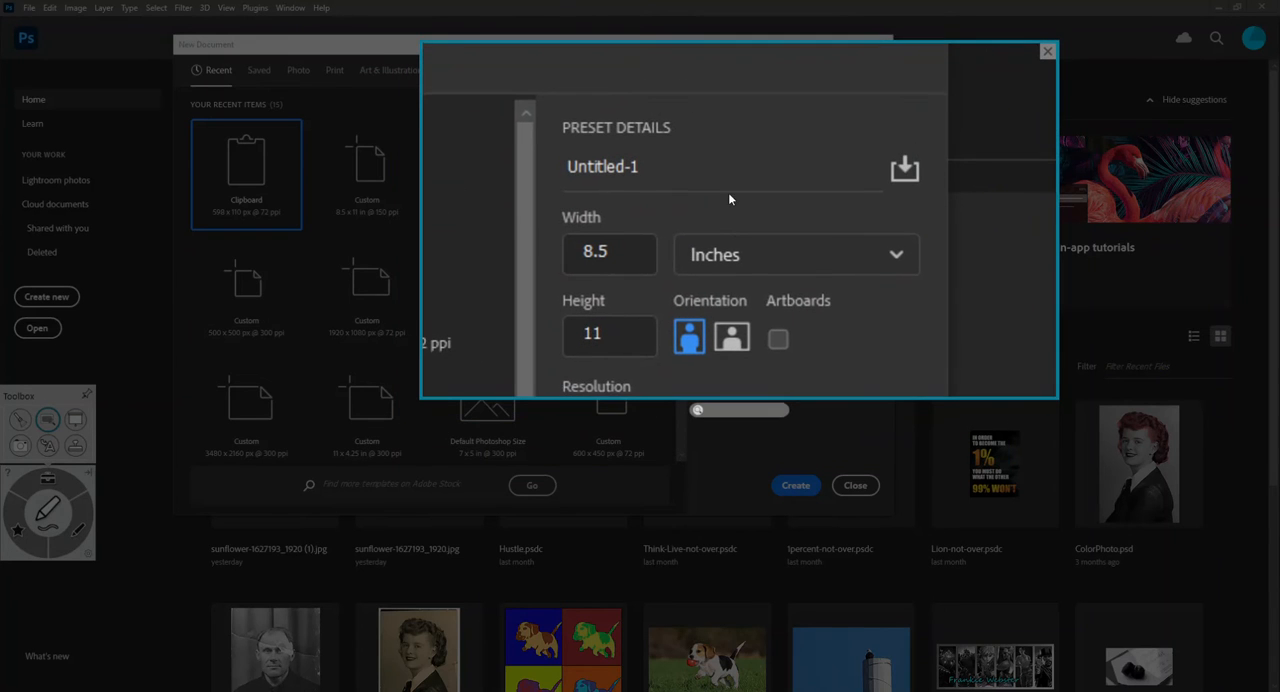
{"action": "left_click_drag", "start_coordinate": [803, 397], "coordinate": [826, 572]}
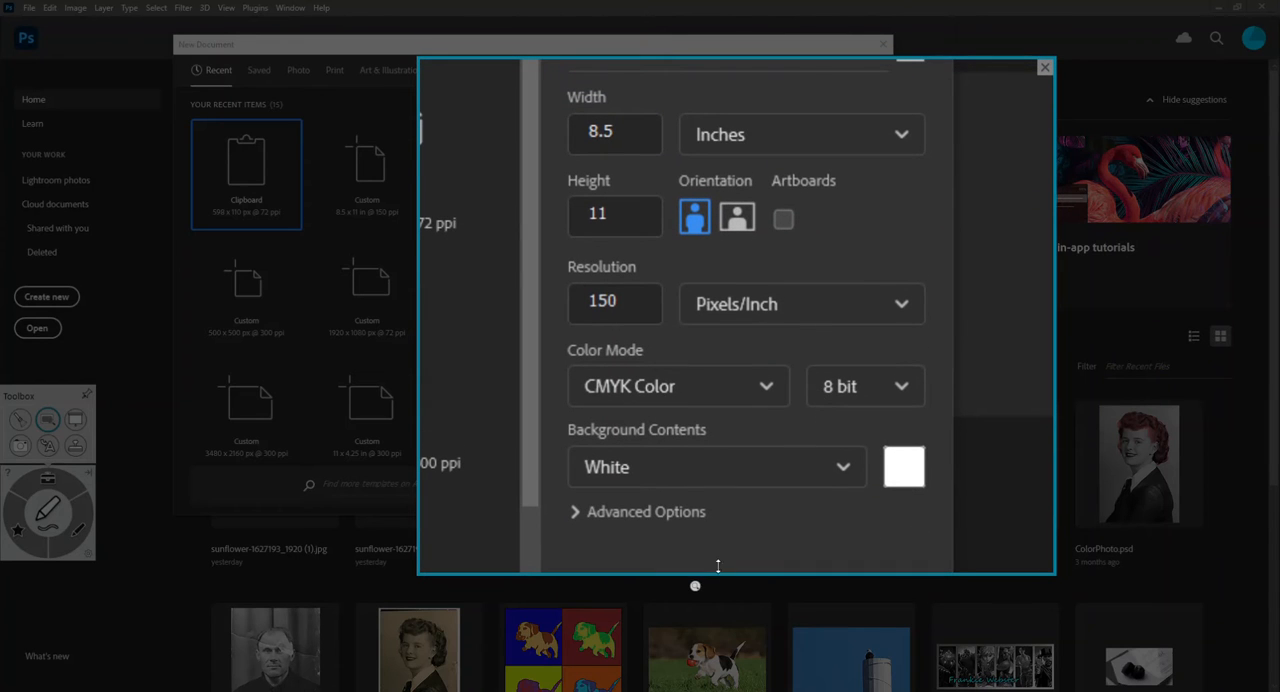
{"action": "left_click_drag", "start_coordinate": [694, 589], "coordinate": [708, 590]}
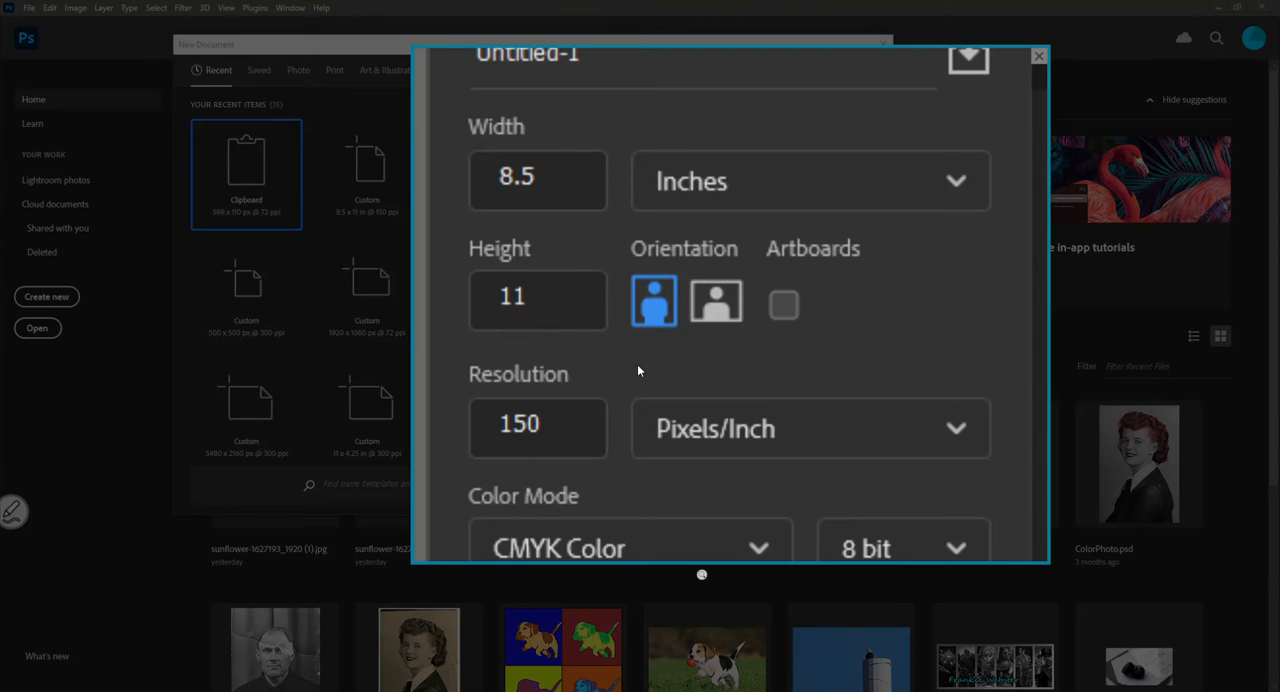
{"action": "mouse_move", "coordinate": [638, 366]}
{"action": "left_mouse_down"}
{"action": "mouse_move", "coordinate": [637, 342]}
{"action": "mouse_move", "coordinate": [639, 386]}
{"action": "left_mouse_up"}
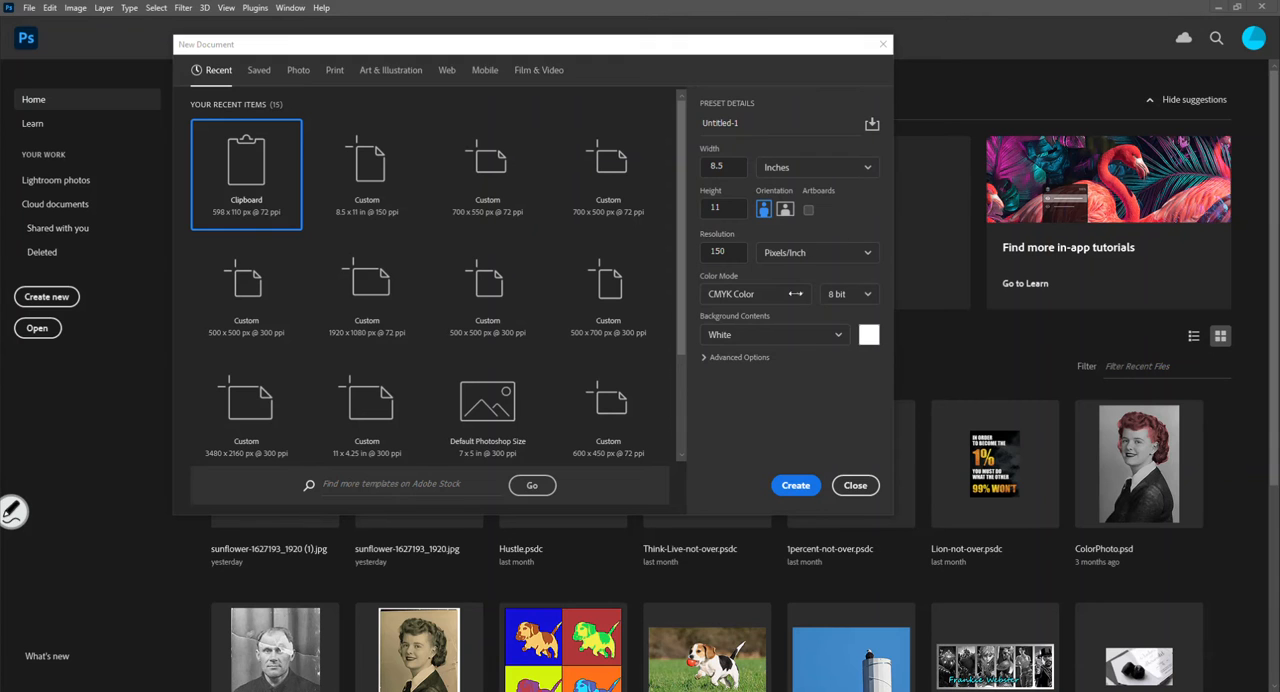
{"action": "left_click", "coordinate": [796, 487]}
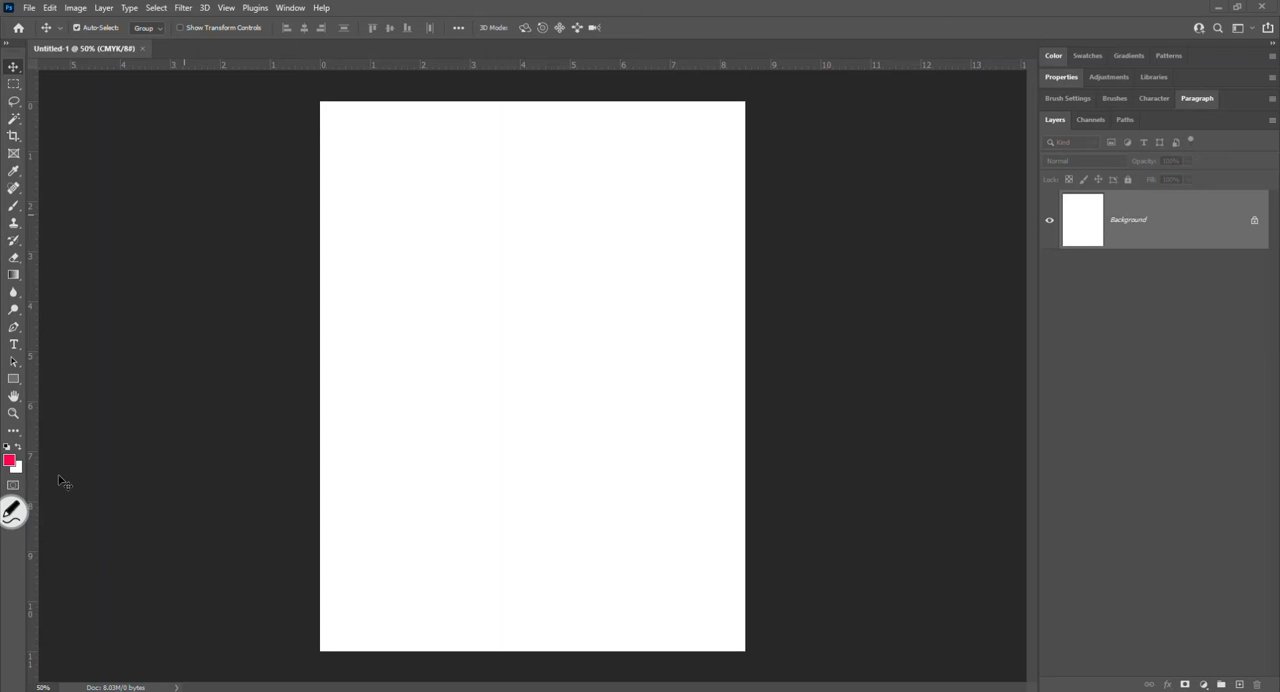
- Magnify the tools around the Type tool, close the magnified view and activate the Type tool
{"action": "left_click", "coordinate": [12, 515]}
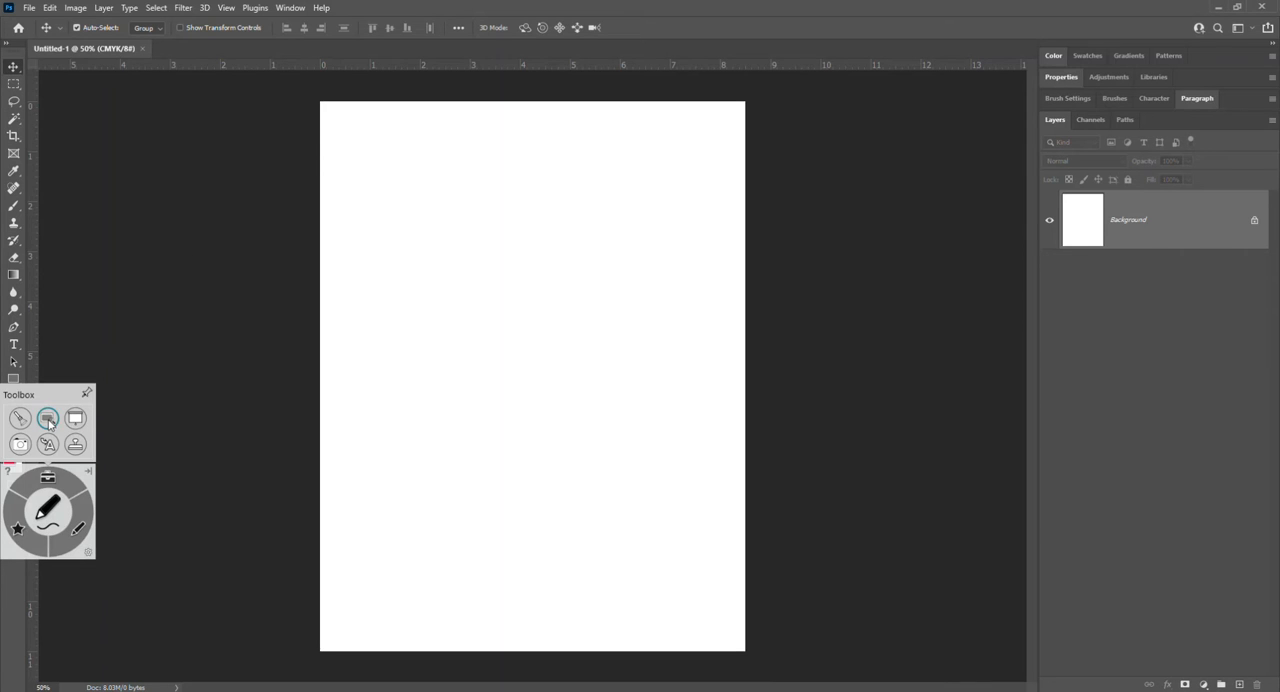
{"action": "left_click", "coordinate": [48, 418]}
{"action": "left_click_drag", "start_coordinate": [543, 286], "coordinate": [187, 297]}
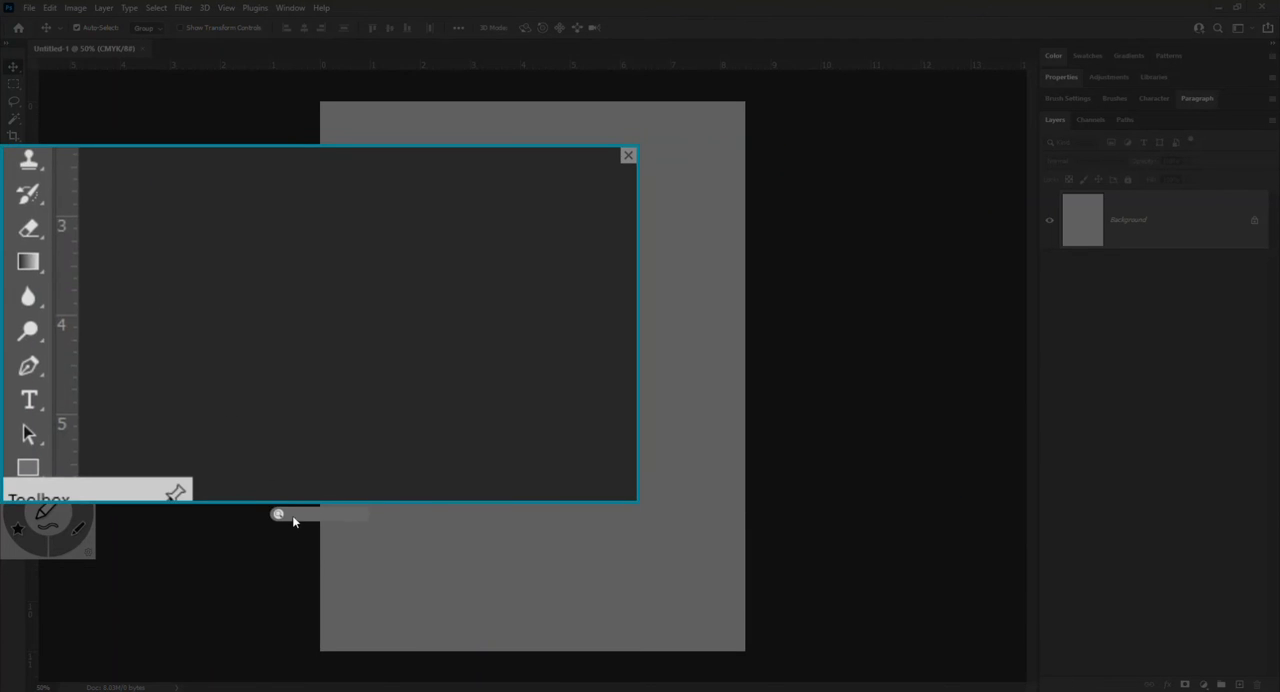
{"action": "left_click_drag", "start_coordinate": [280, 515], "coordinate": [318, 513]}
{"action": "left_click_drag", "start_coordinate": [198, 395], "coordinate": [183, 429]}
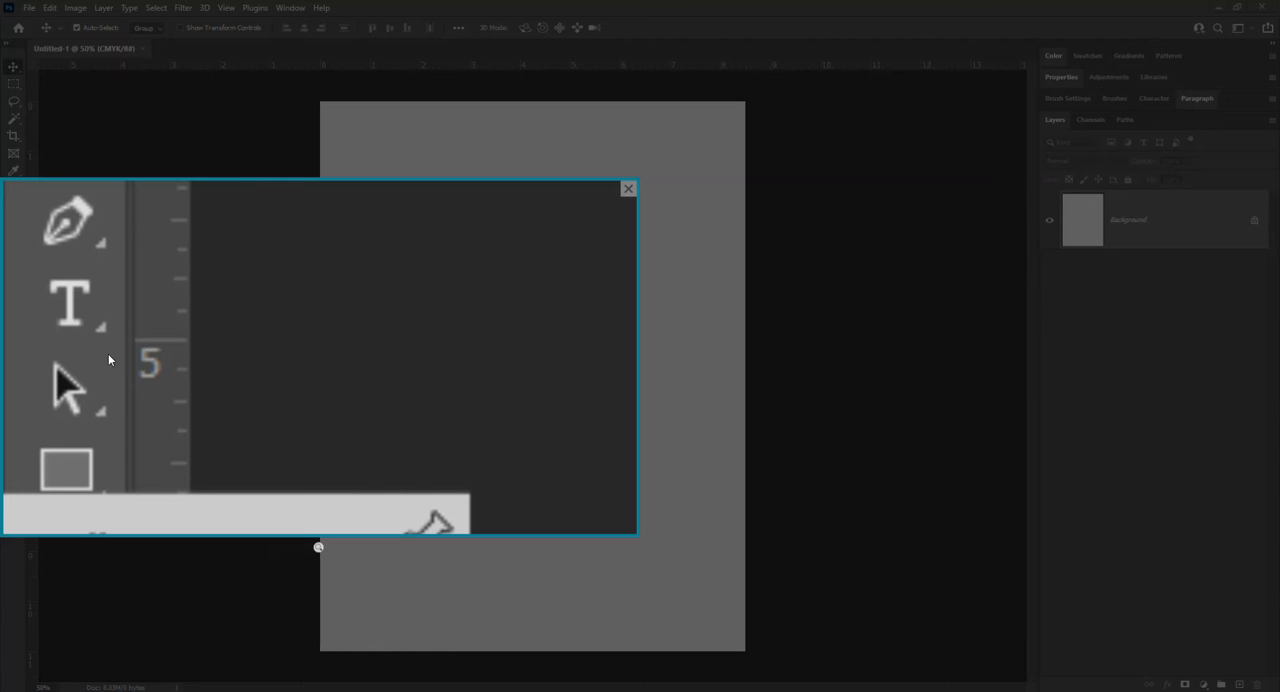
{"action": "left_click", "coordinate": [628, 188]}
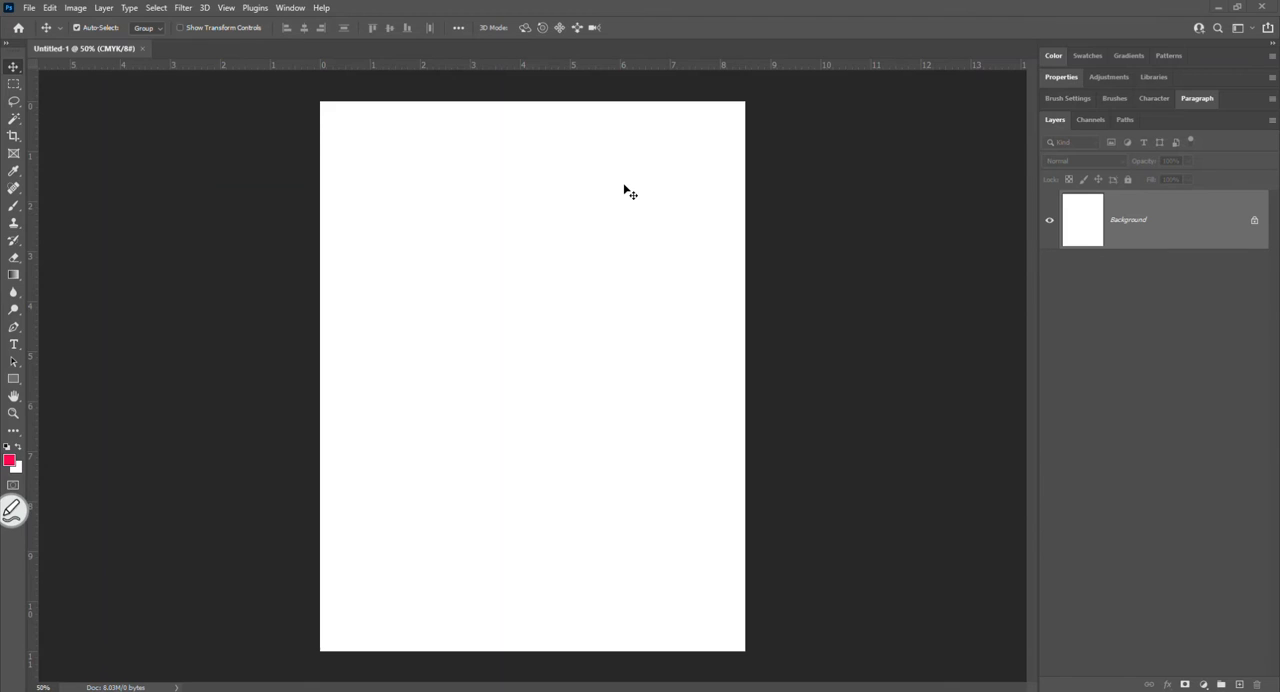
{"action": "left_click", "coordinate": [16, 345]}
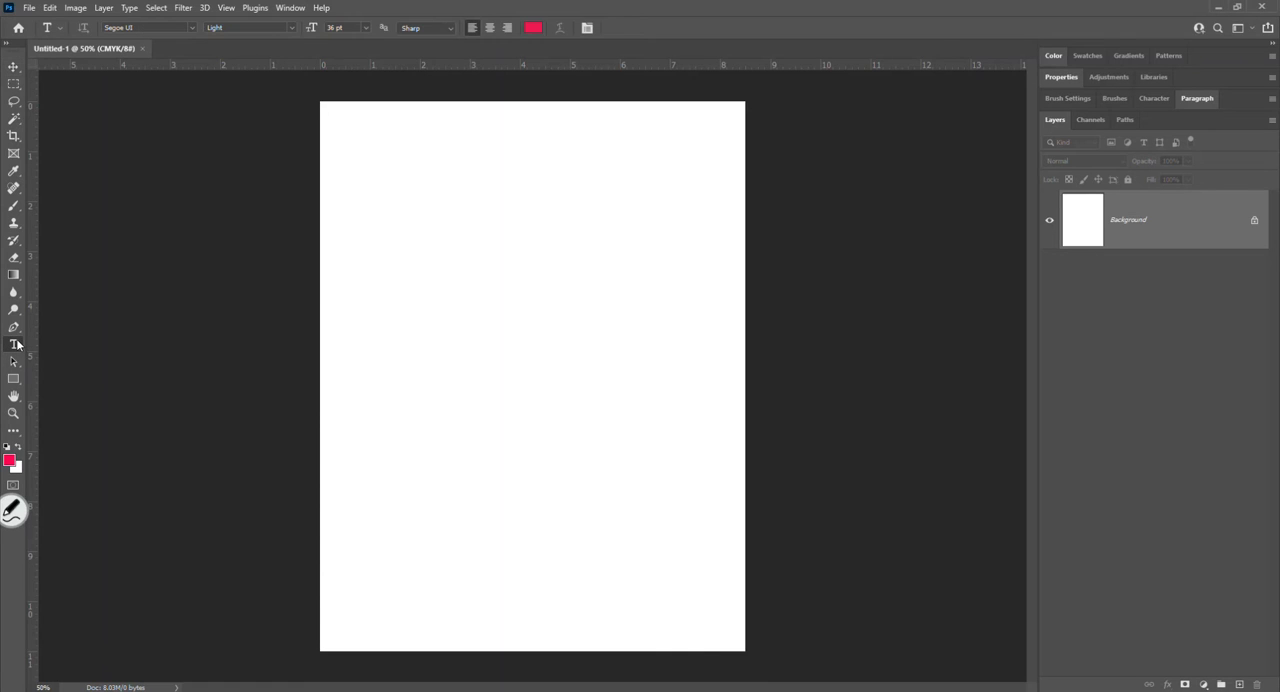
- Examine the Type tool's font, style, size, anti-aliasing, alignment and colour options under magnification
{"action": "left_click", "coordinate": [12, 511]}
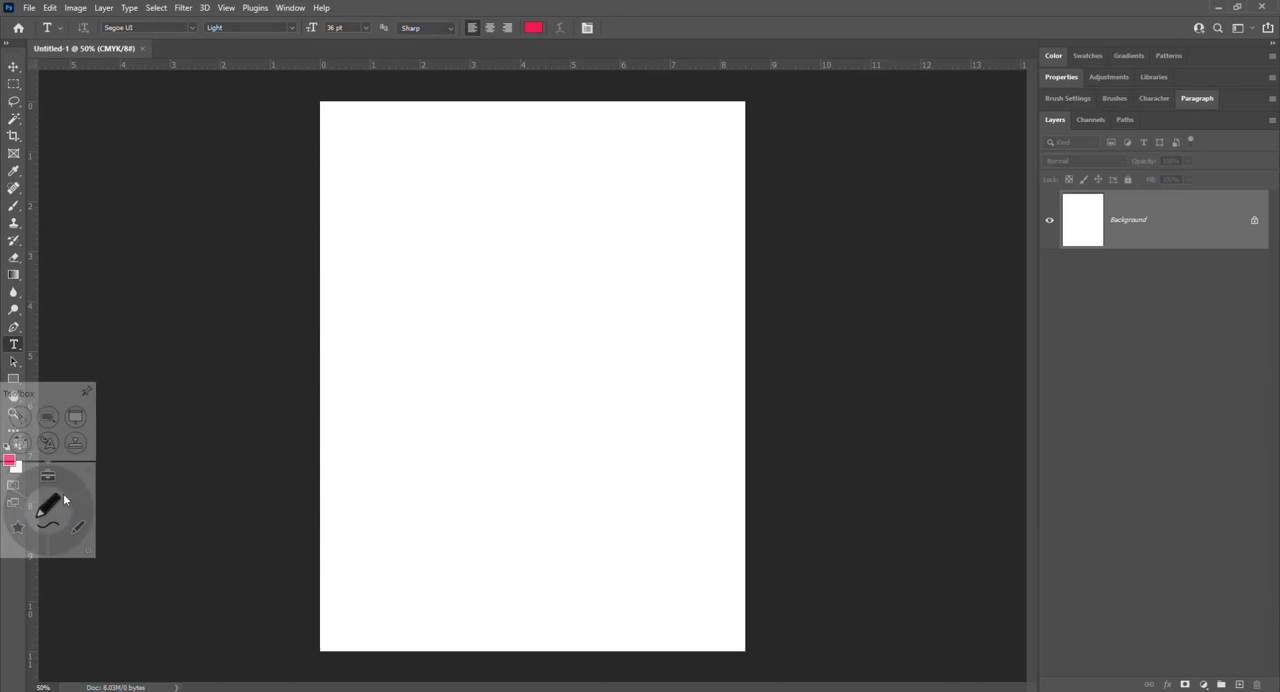
{"action": "left_click", "coordinate": [48, 418]}
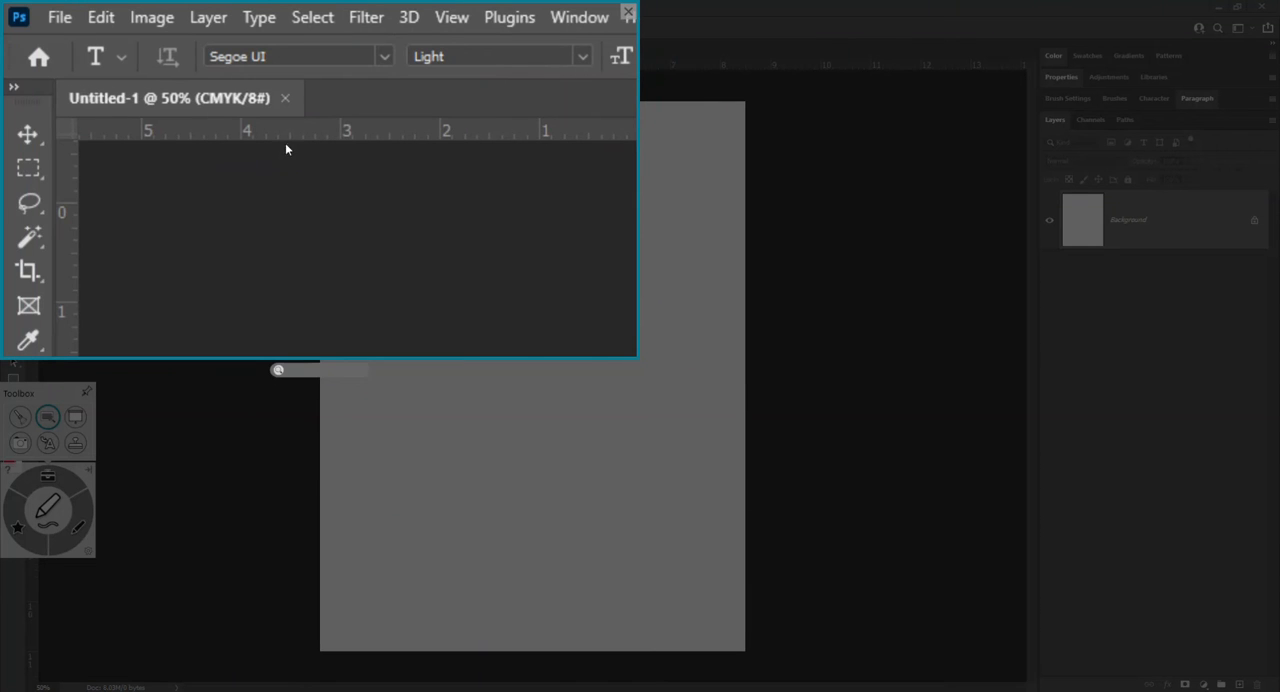
{"action": "left_click_drag", "start_coordinate": [634, 343], "coordinate": [1162, 309]}
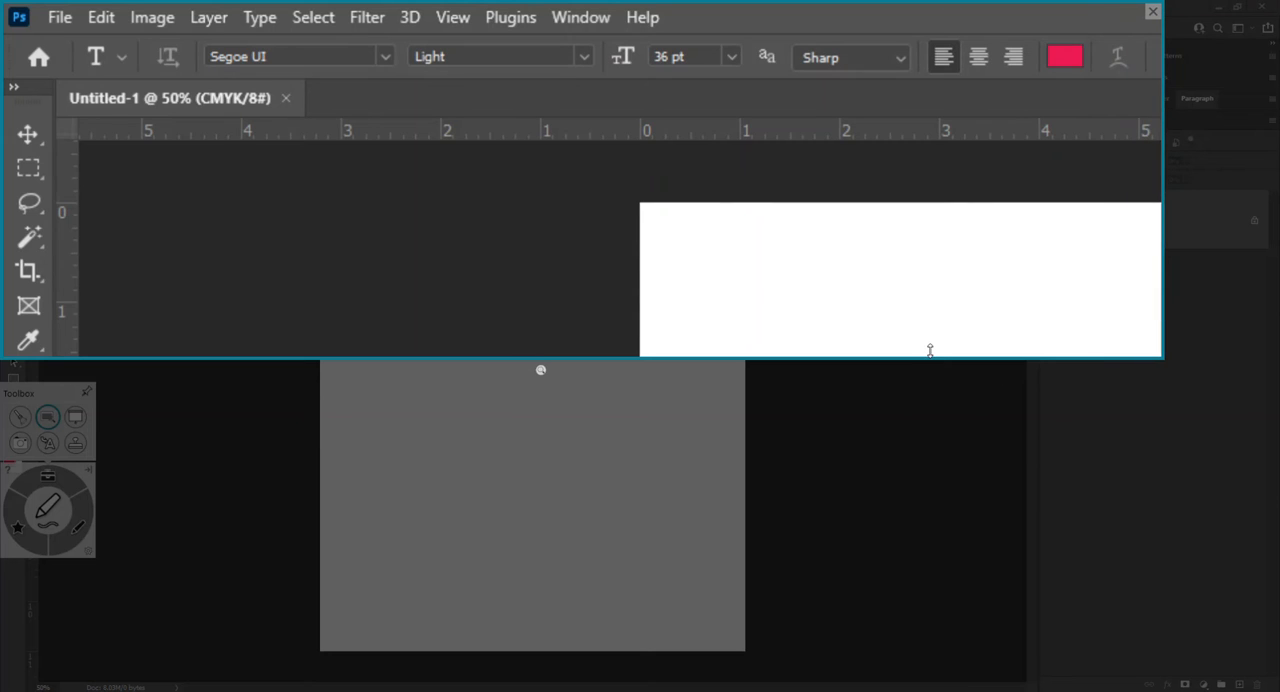
{"action": "left_click_drag", "start_coordinate": [930, 354], "coordinate": [898, 81]}
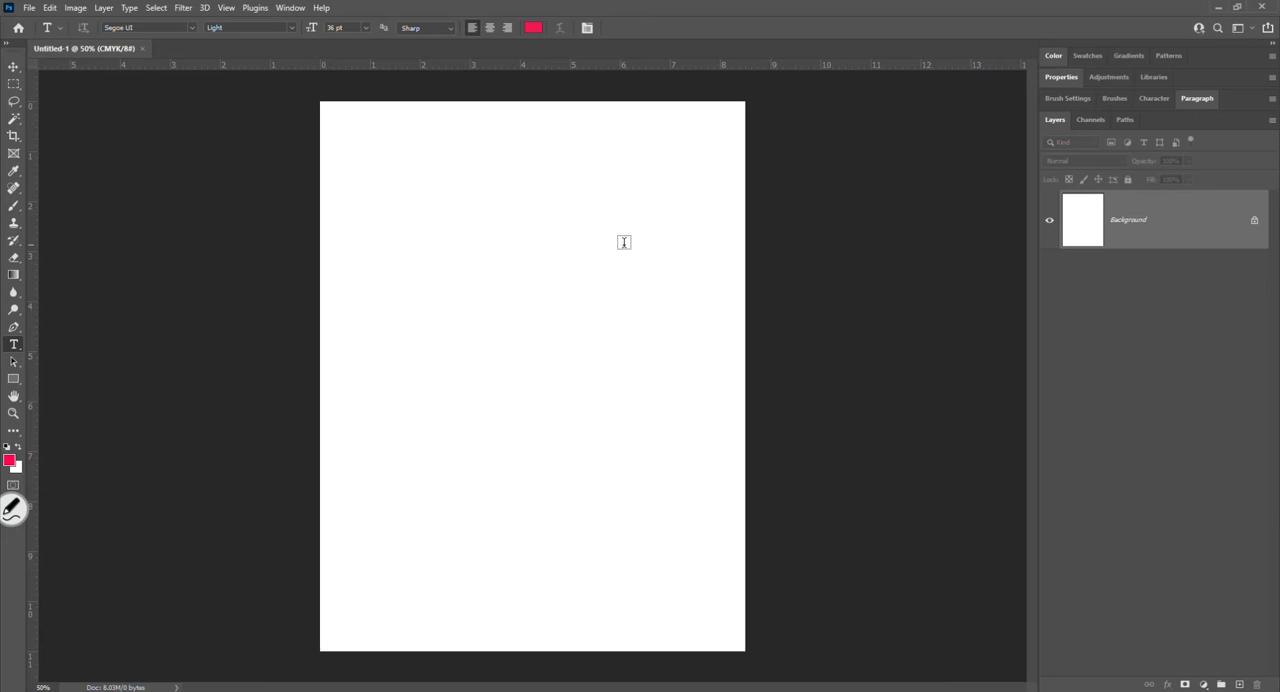
- Add point text "The Brown Fox Jumped Over the Log and fell into the water" near the page's upper-left corner, breaking the line after "Over"
{"action": "left_click", "coordinate": [343, 135]}
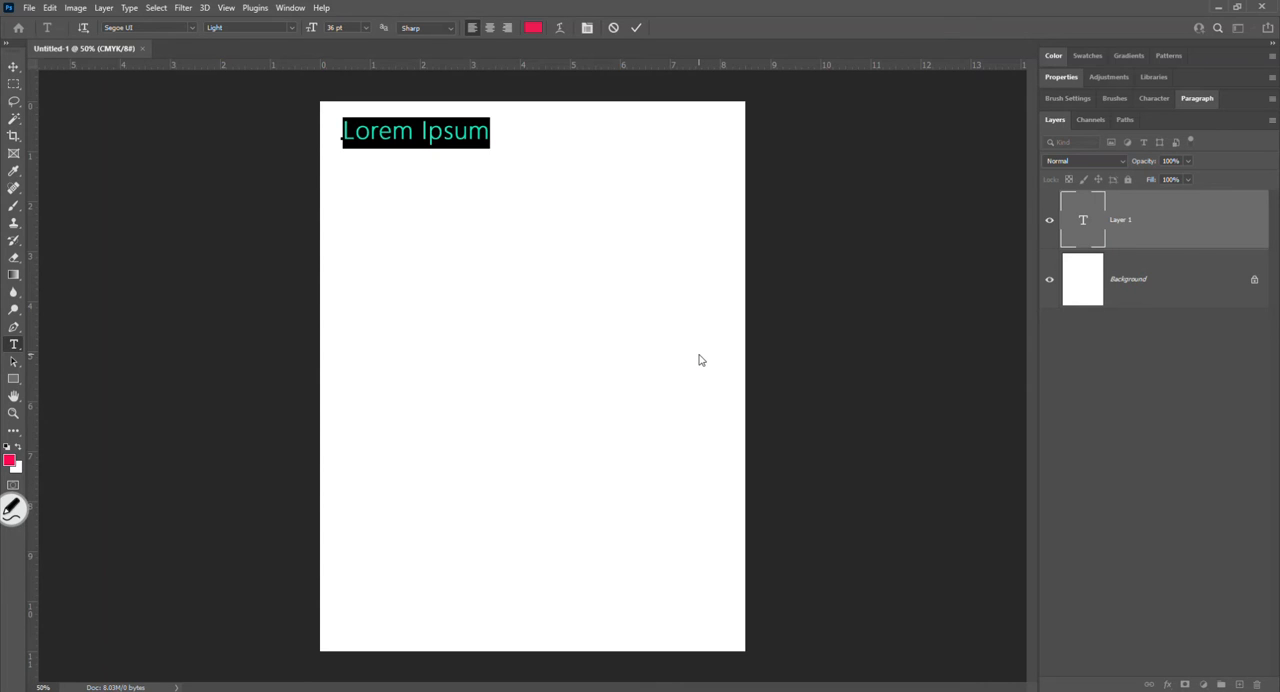
{"action": "type", "text": "The Brown Fo"}
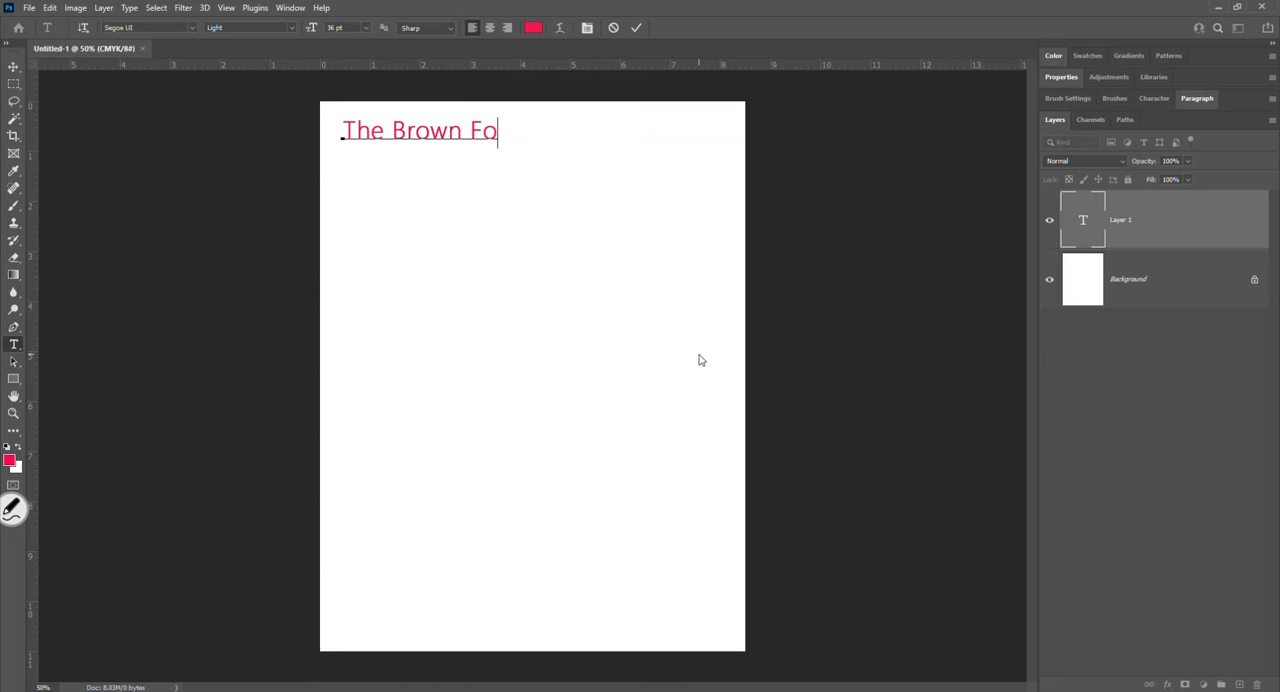
{"action": "type", "text": "x Jumped O"}
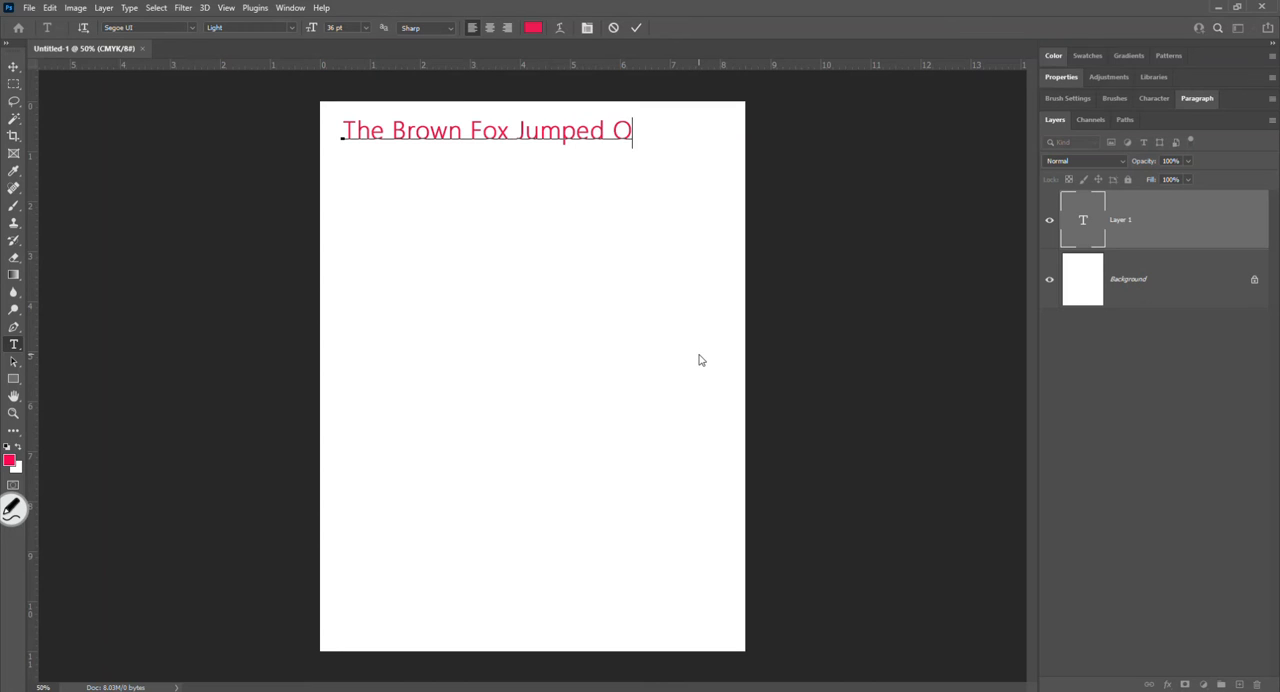
{"action": "type", "text": "ver the "}
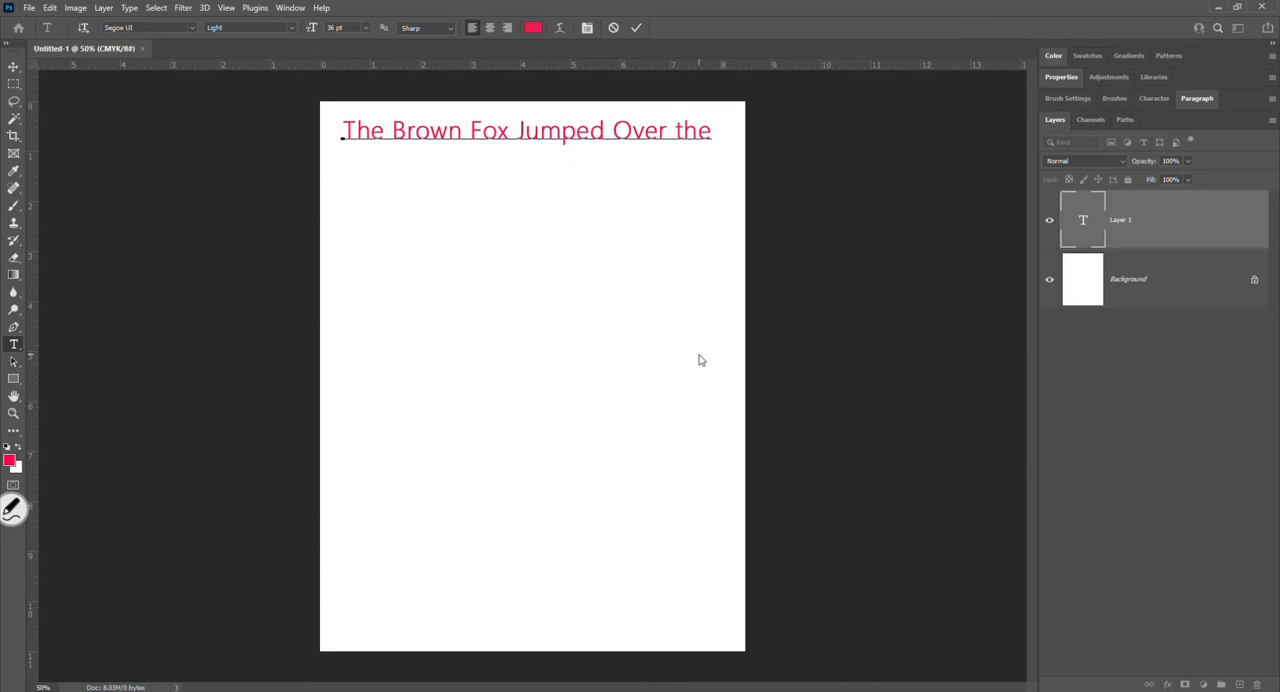
{"action": "type", "text": "Looking fell into the water"}
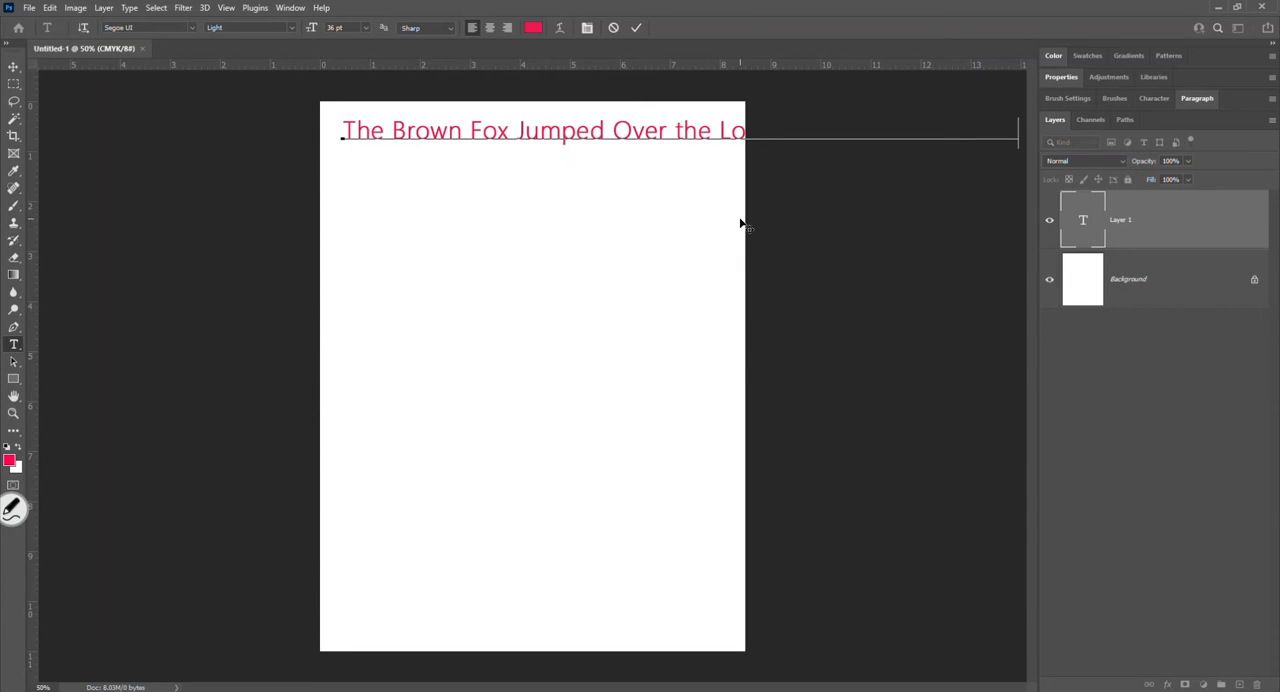
{"action": "left_click", "coordinate": [675, 131]}
{"action": "key", "text": "Return"}
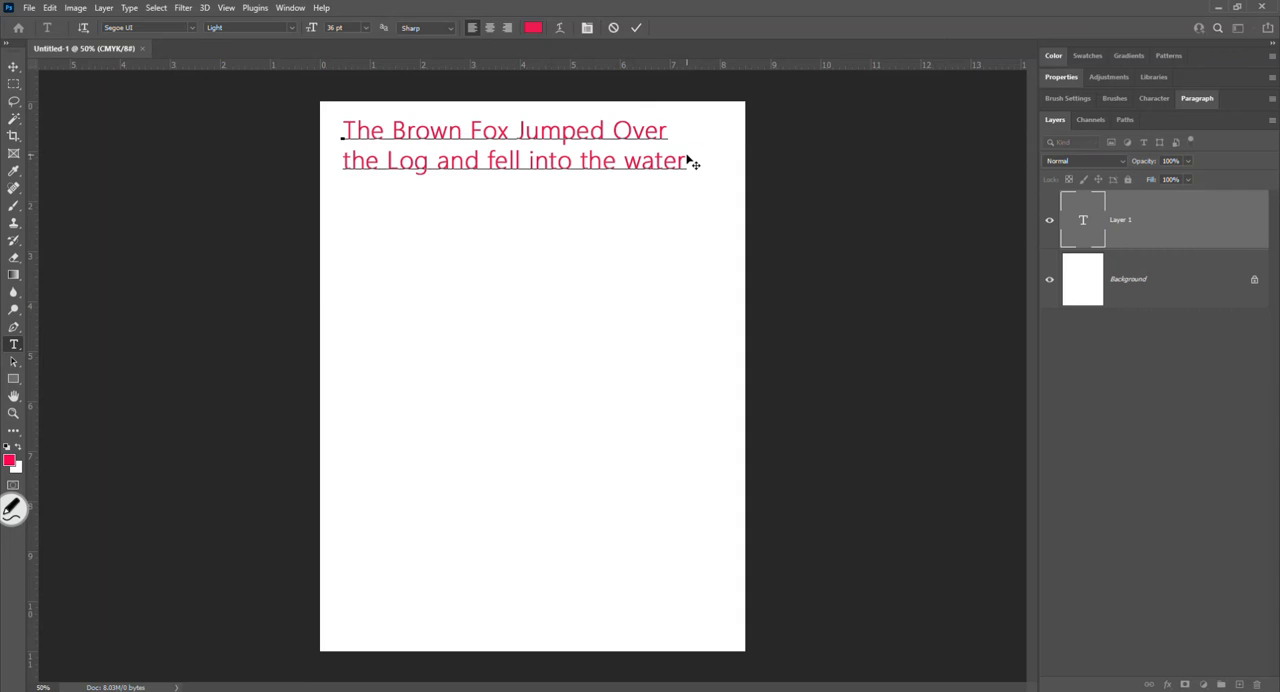
- Extend the point text below "water" with separate filler lines of "asdf" and "a" down to the page's lower edge
{"action": "left_click", "coordinate": [689, 159]}
{"action": "key", "text": "Return"}
{"action": "type", "text": "asdf"}
{"action": "key", "text": "Return"}
{"action": "type", "text": "asdf"}
{"action": "key", "text": "Return"}
{"action": "type", "text": "a"}
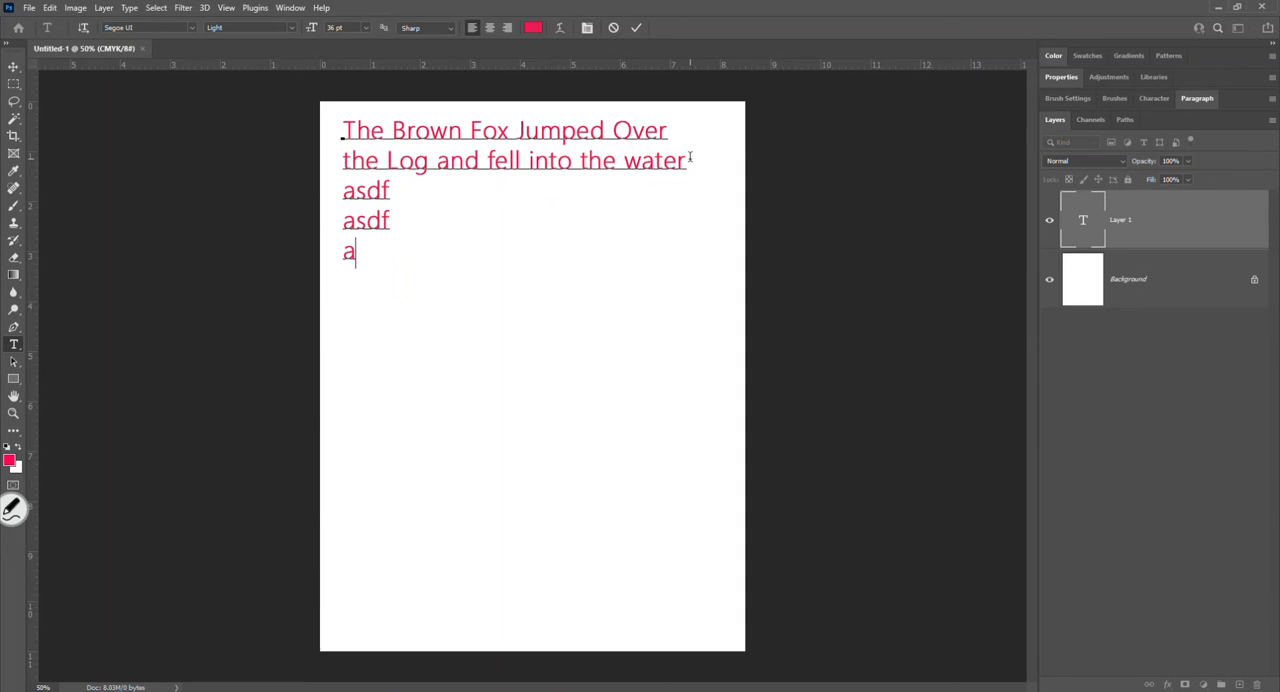
{"action": "type", "text": "sdf asdf asdf asdf asd"}
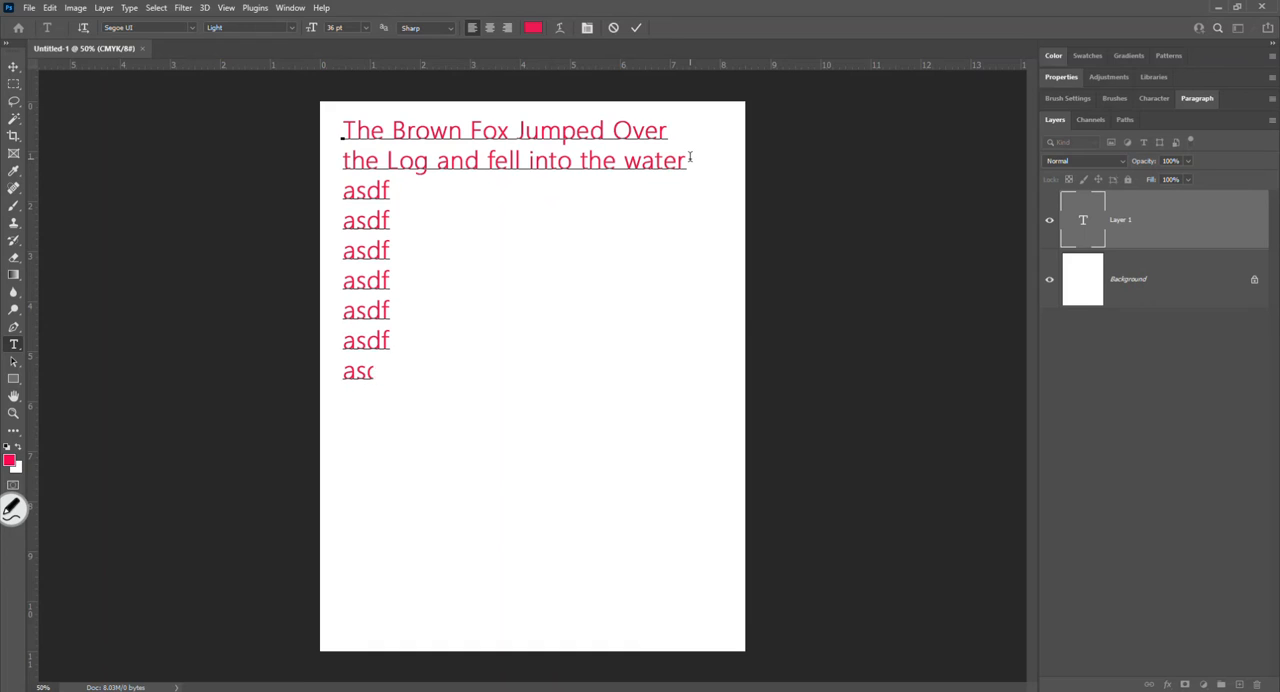
{"action": "type", "text": "f"}
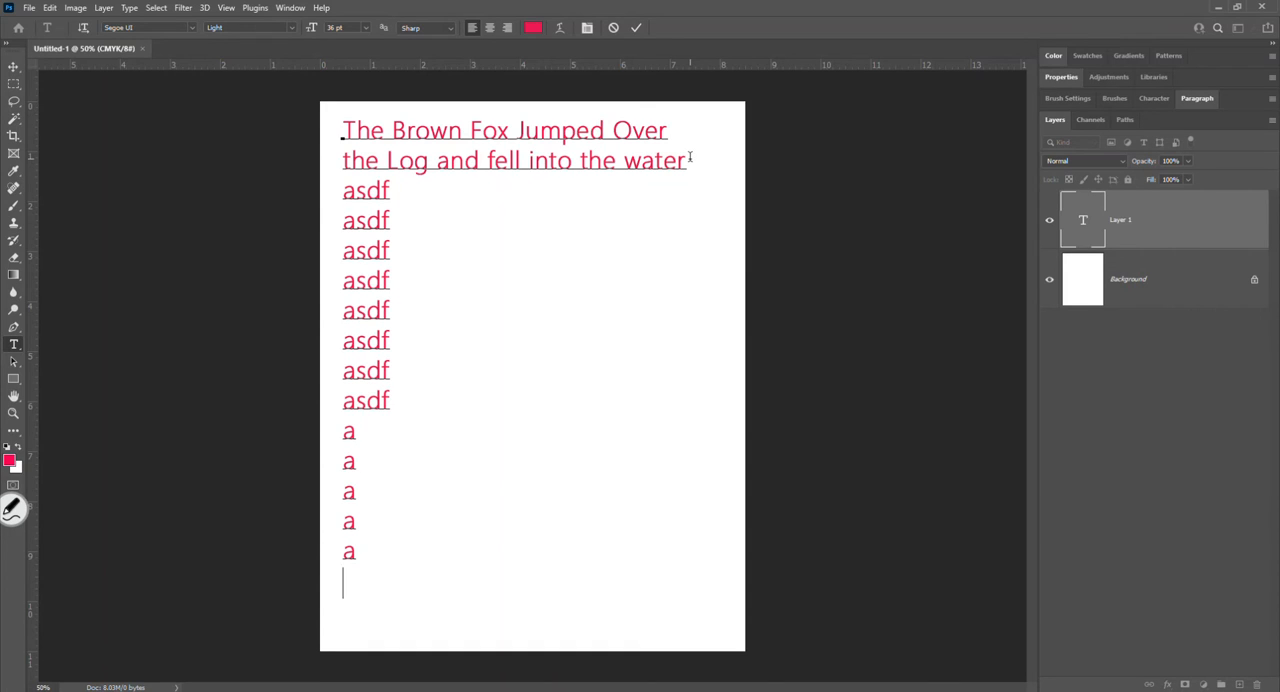
{"action": "type", "text": " asdf a a a a a a"}
{"action": "key", "text": "Return"}
{"action": "type", "text": "a"}
- Inspect the new text layer's entry under magnification and commit the point text
{"action": "left_click", "coordinate": [12, 508]}
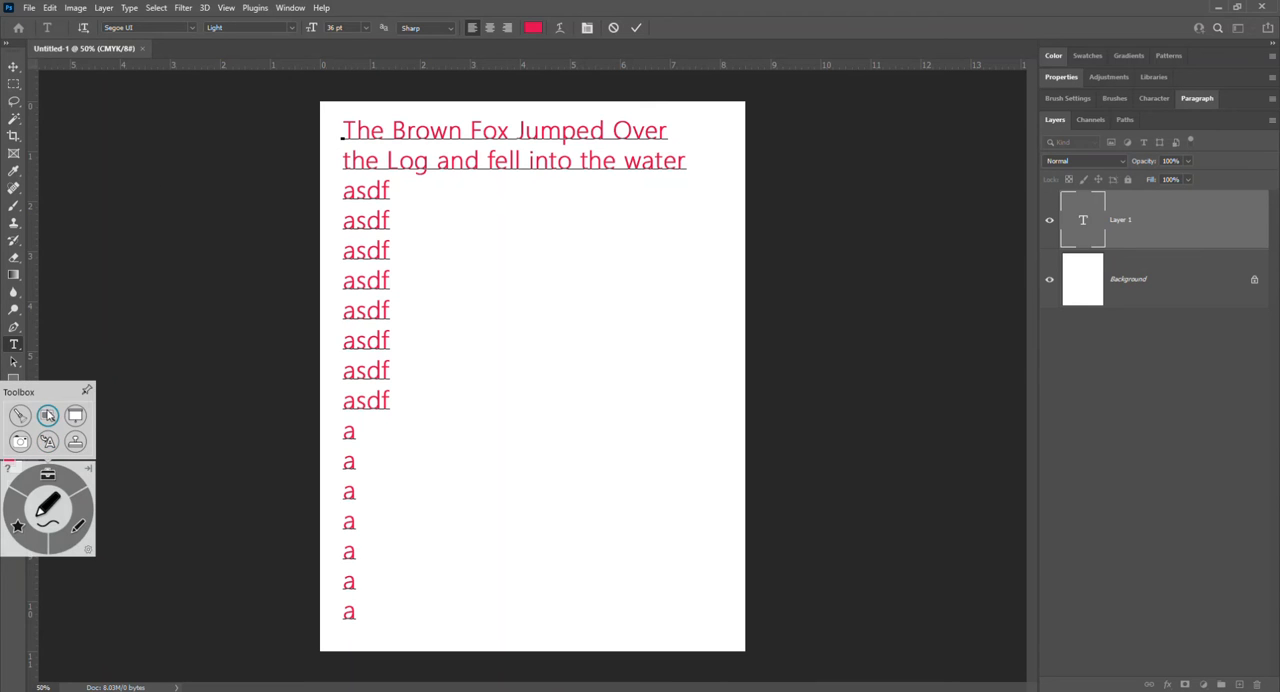
{"action": "left_click", "coordinate": [47, 414]}
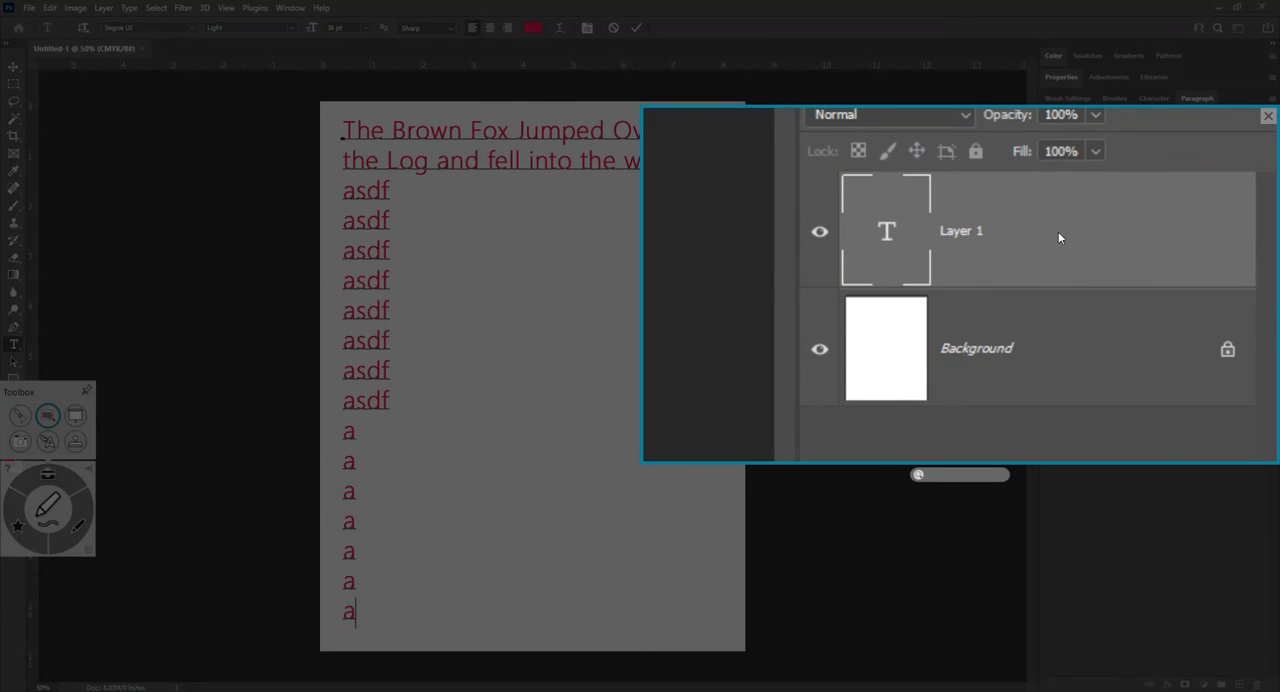
{"action": "left_click", "coordinate": [1268, 116]}
{"action": "left_click", "coordinate": [636, 28]}
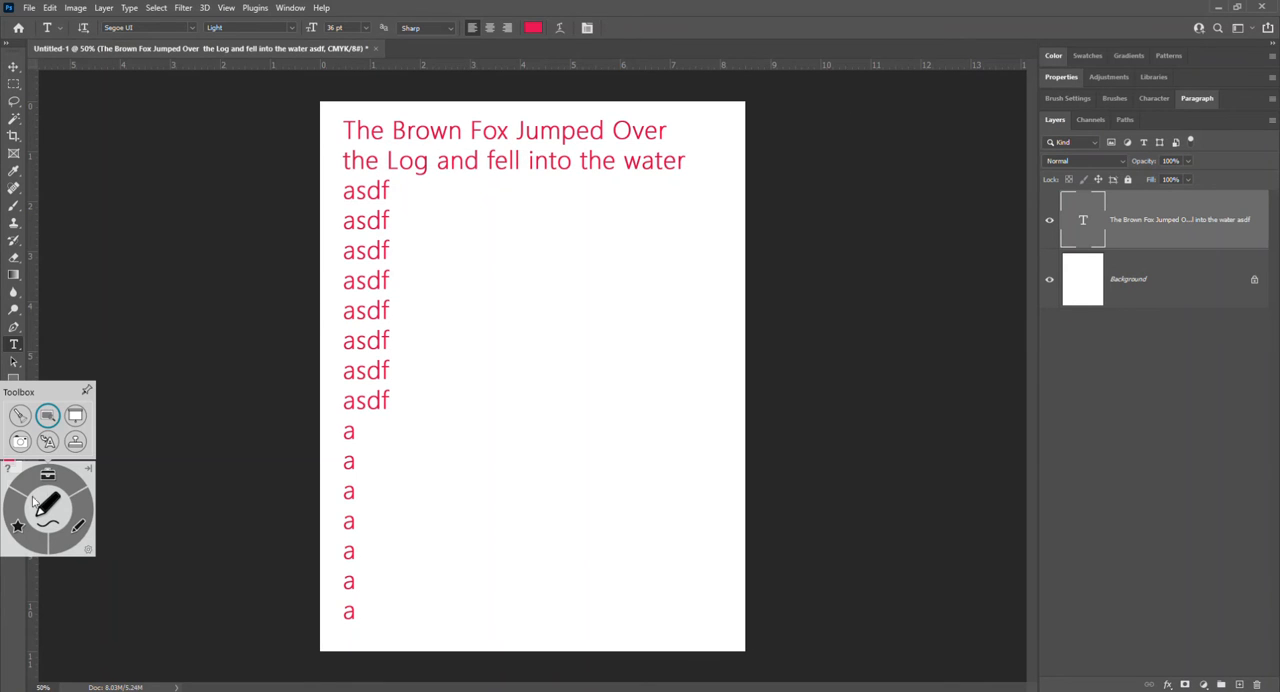
- Inspect the committed text layer's name under magnification and delete that layer
{"action": "left_click", "coordinate": [48, 414]}
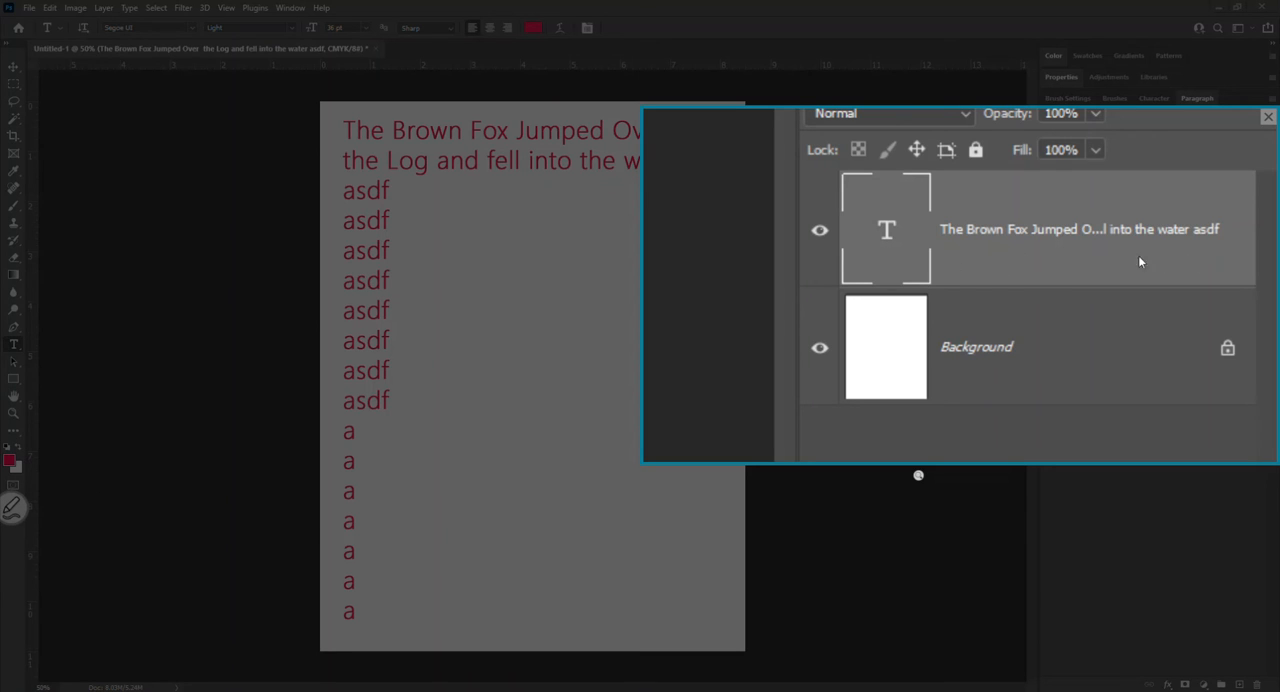
{"action": "left_click", "coordinate": [1267, 119]}
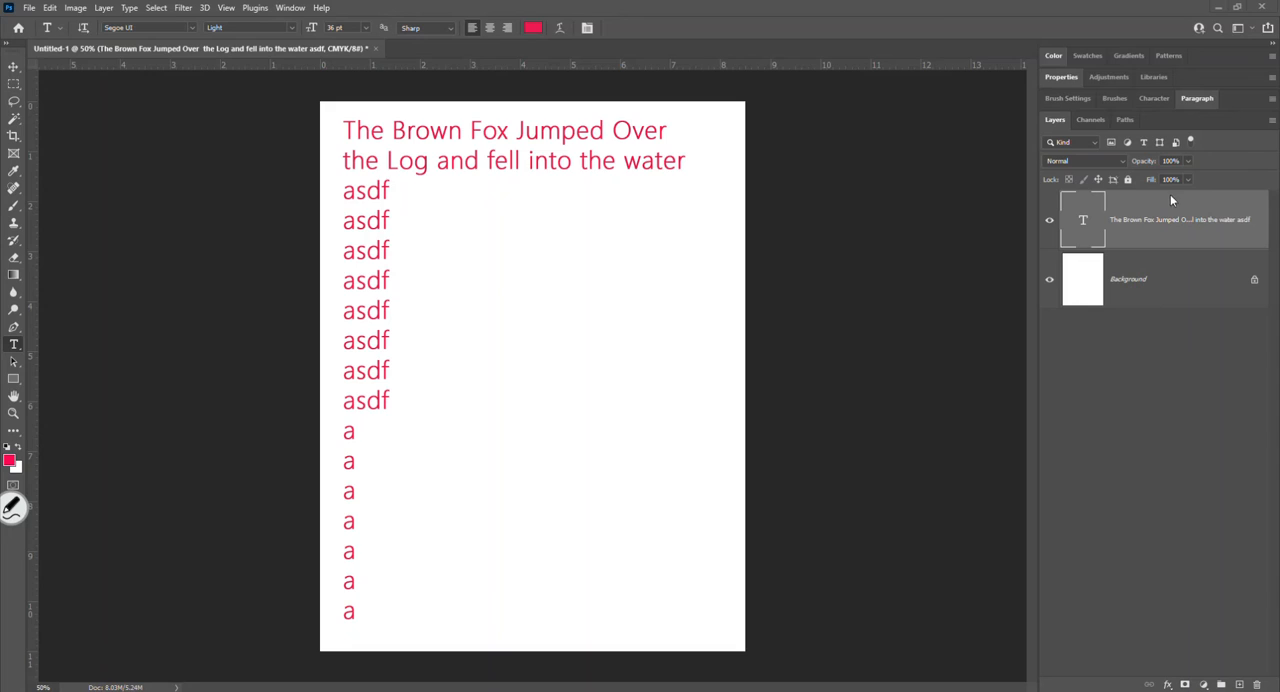
{"action": "key", "text": "Delete"}
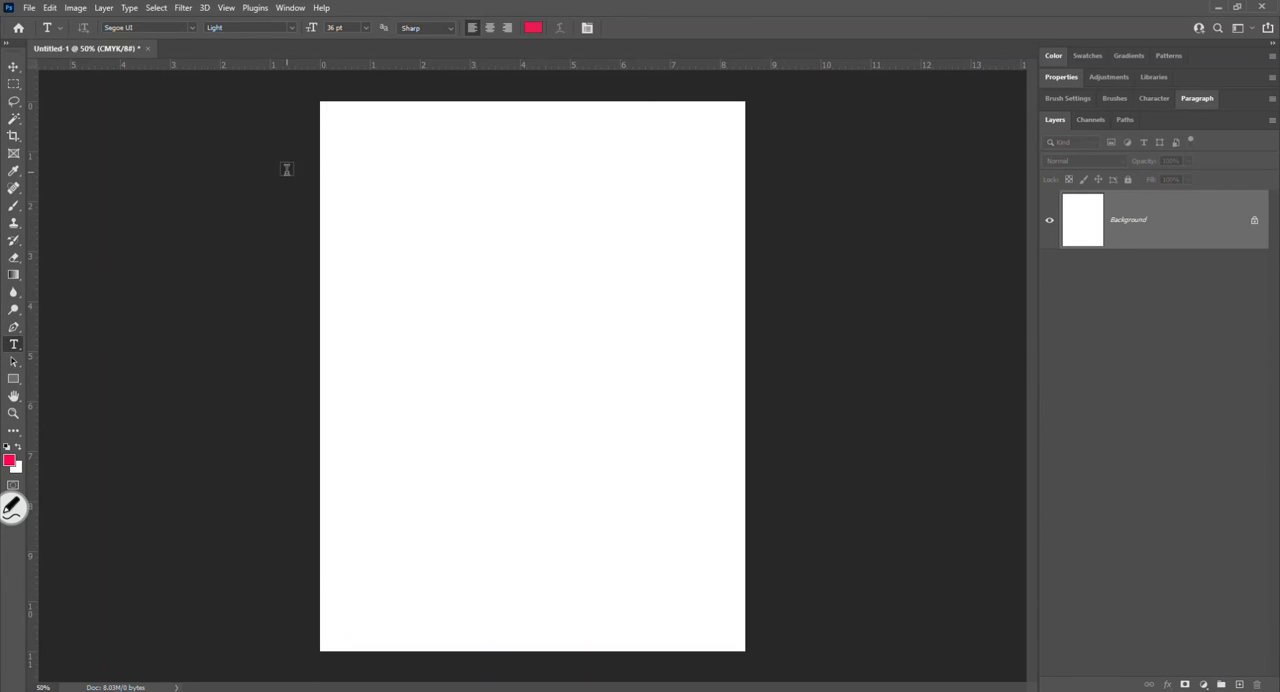
- Draw a text box about 4 by 5 inches near the page's upper-left corner and fill it with "The Brown Fox Jumped over The log" plus "asdf" filler
{"action": "left_click_drag", "start_coordinate": [333, 125], "coordinate": [532, 374]}
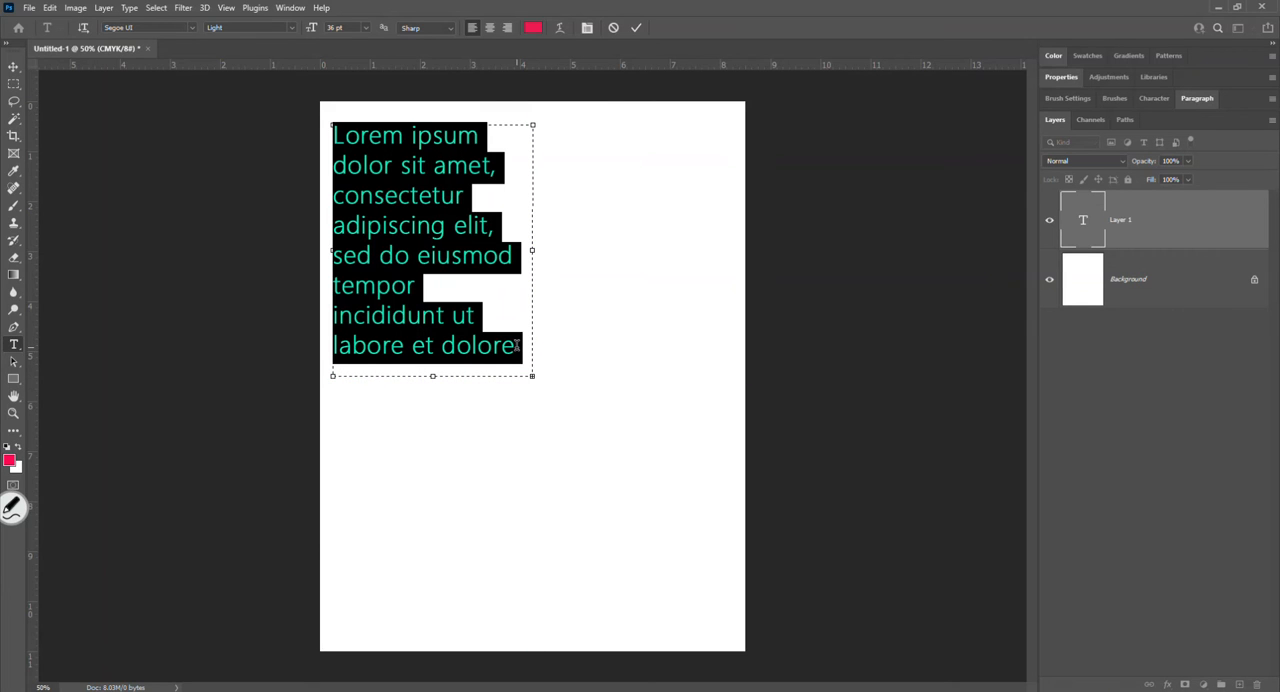
{"action": "type", "text": "The B"}
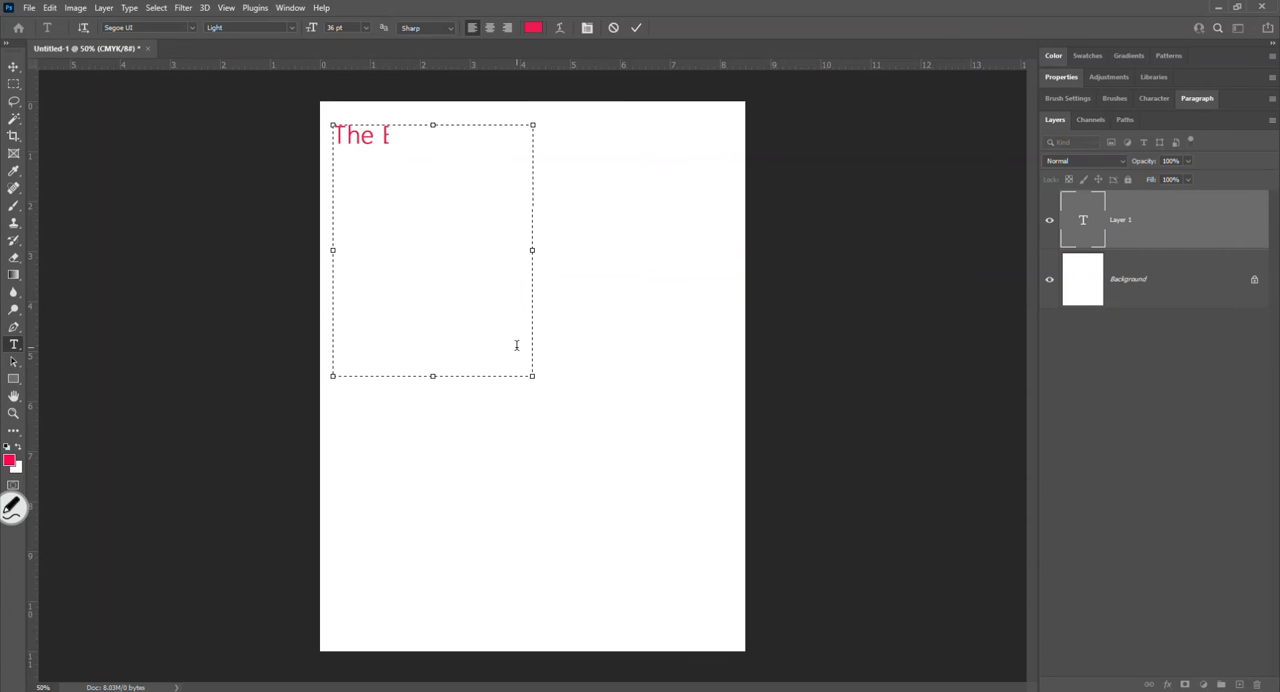
{"action": "type", "text": "rown Fox Jump"}
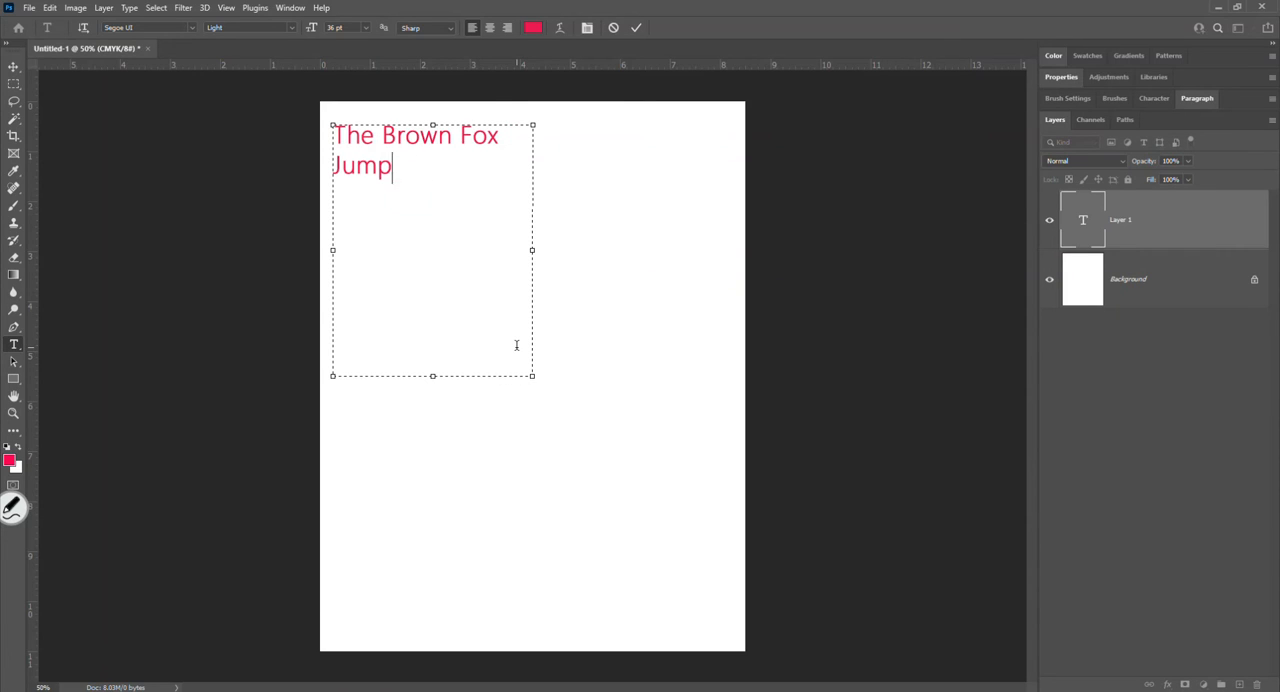
{"action": "type", "text": "ed over The"}
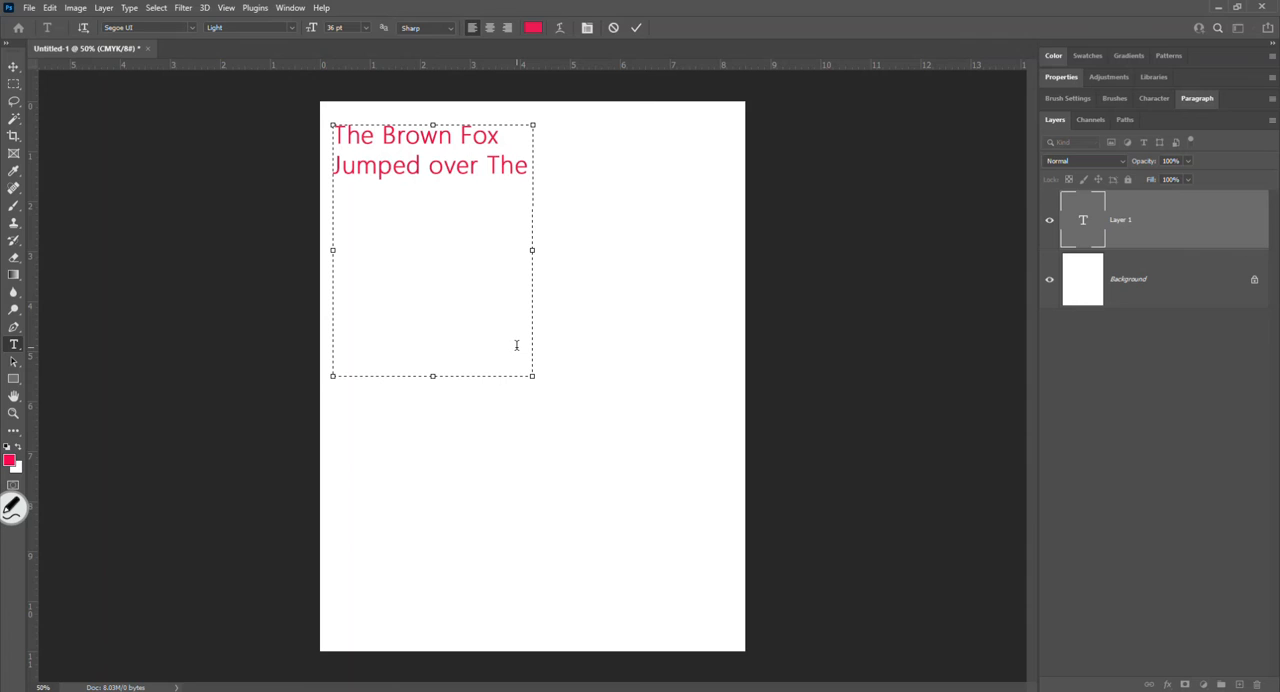
{"action": "type", "text": " log asdf asdf "}
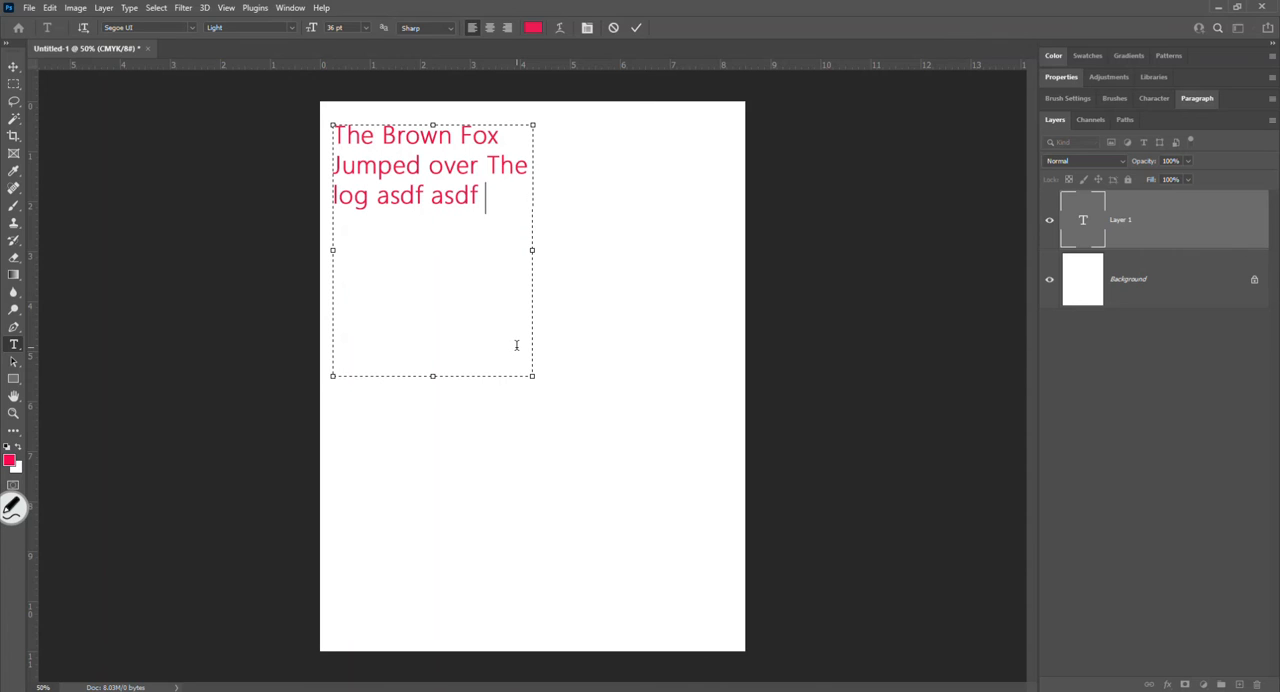
{"action": "type", "text": "asdf asdf asdf asdf asdf asdf a"}
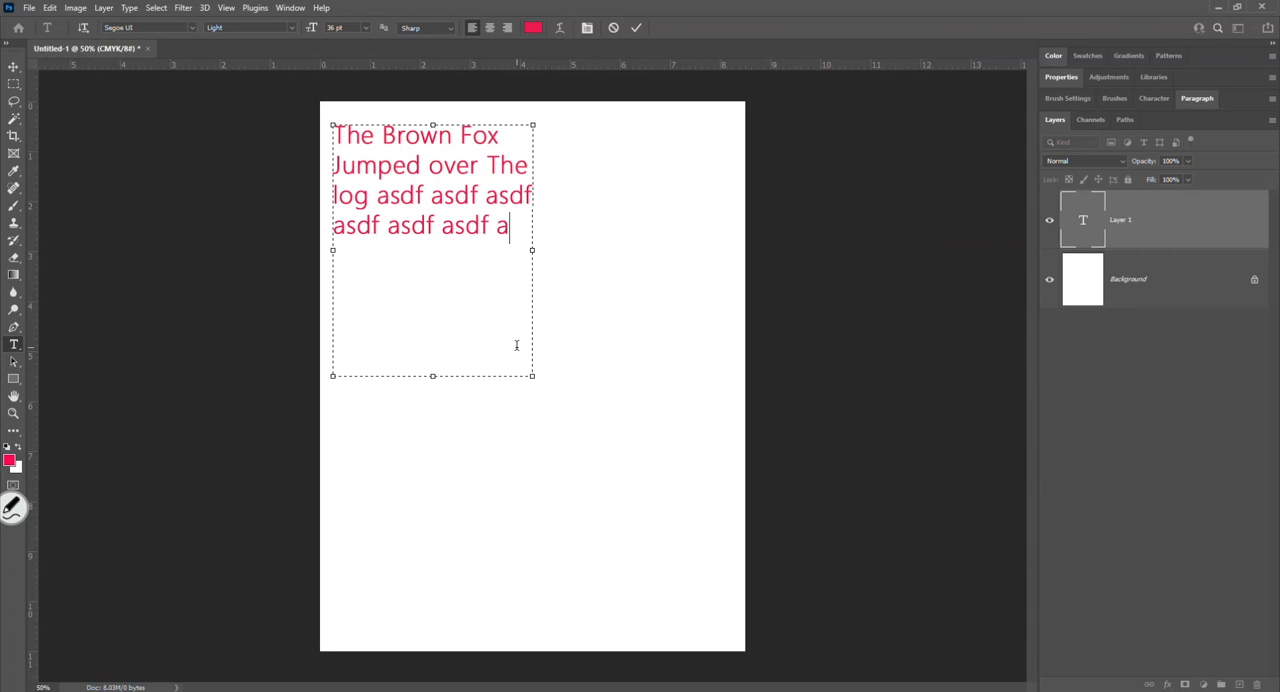
{"action": "type", "text": "dsf asdf asdf"}
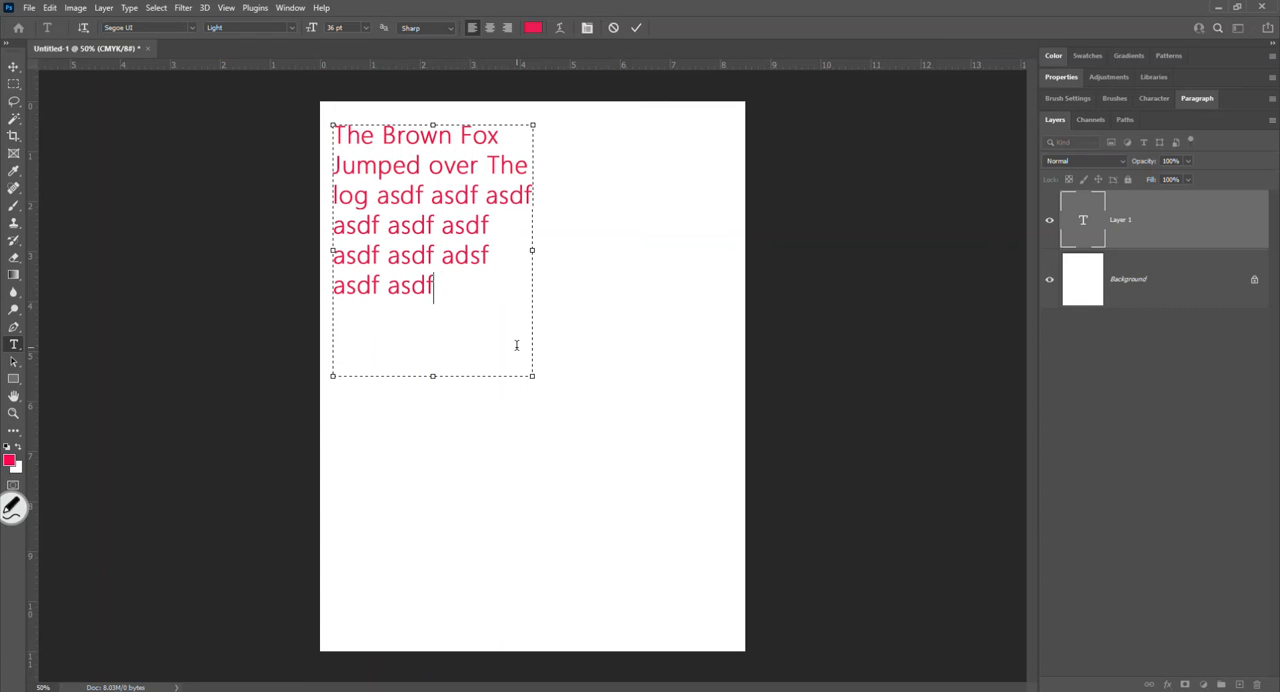
{"action": "type", "text": " asdf adsf adsf adsf adsf asdf adsf a"}
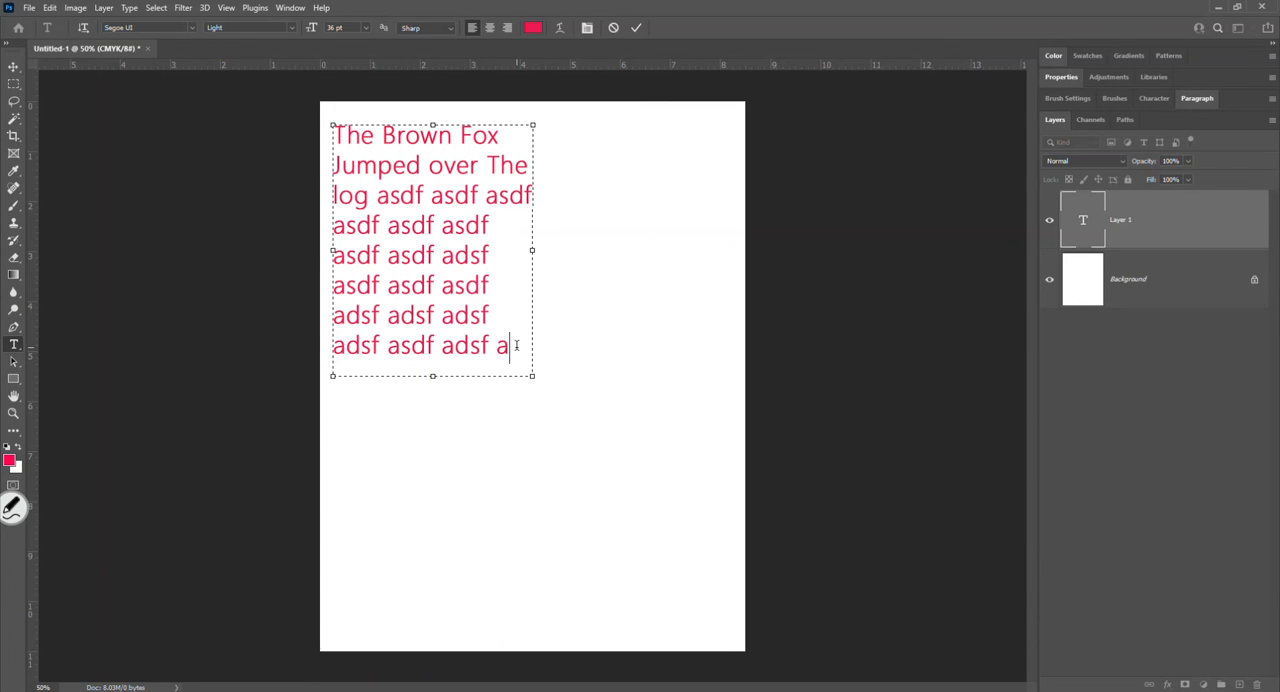
{"action": "key", "text": "BackSpace"}
- Delete the trailing filler from the paragraph text so it ends with "asdf asdf adsf a"
{"action": "left_click_drag", "start_coordinate": [345, 283], "coordinate": [590, 460]}
{"action": "key", "text": "BackSpace"}
{"action": "left_click_drag", "start_coordinate": [443, 351], "coordinate": [348, 294]}
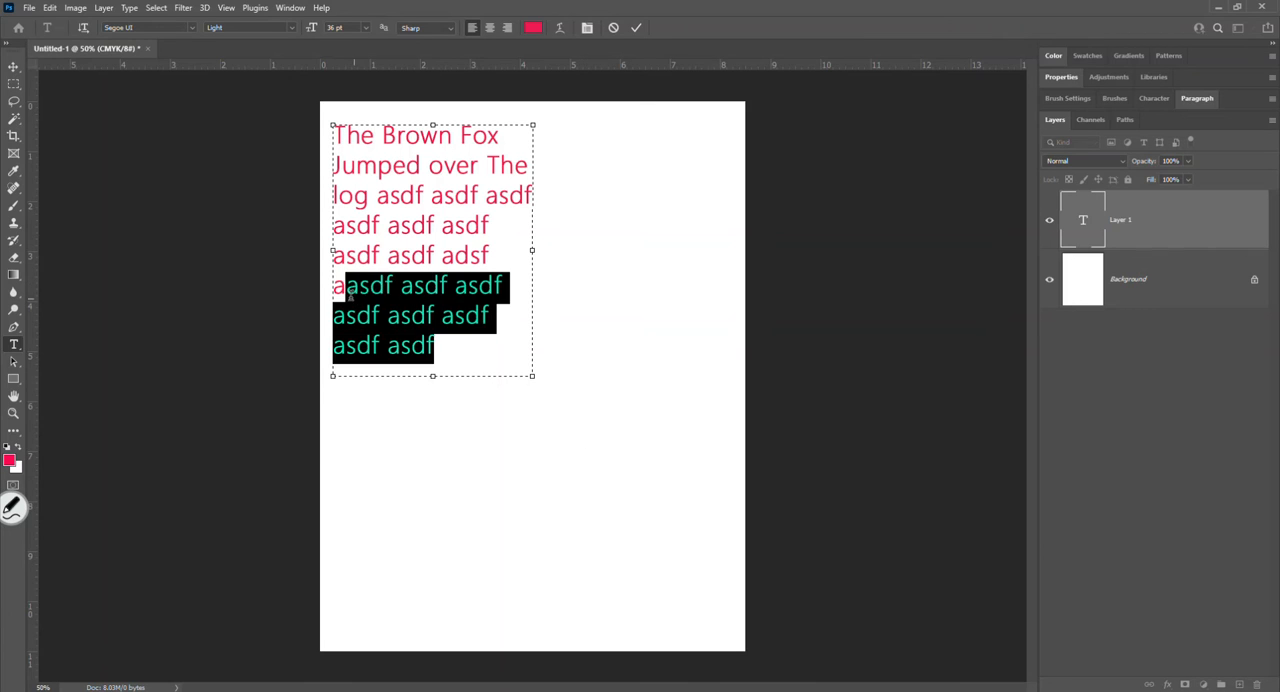
{"action": "key", "text": "BackSpace"}
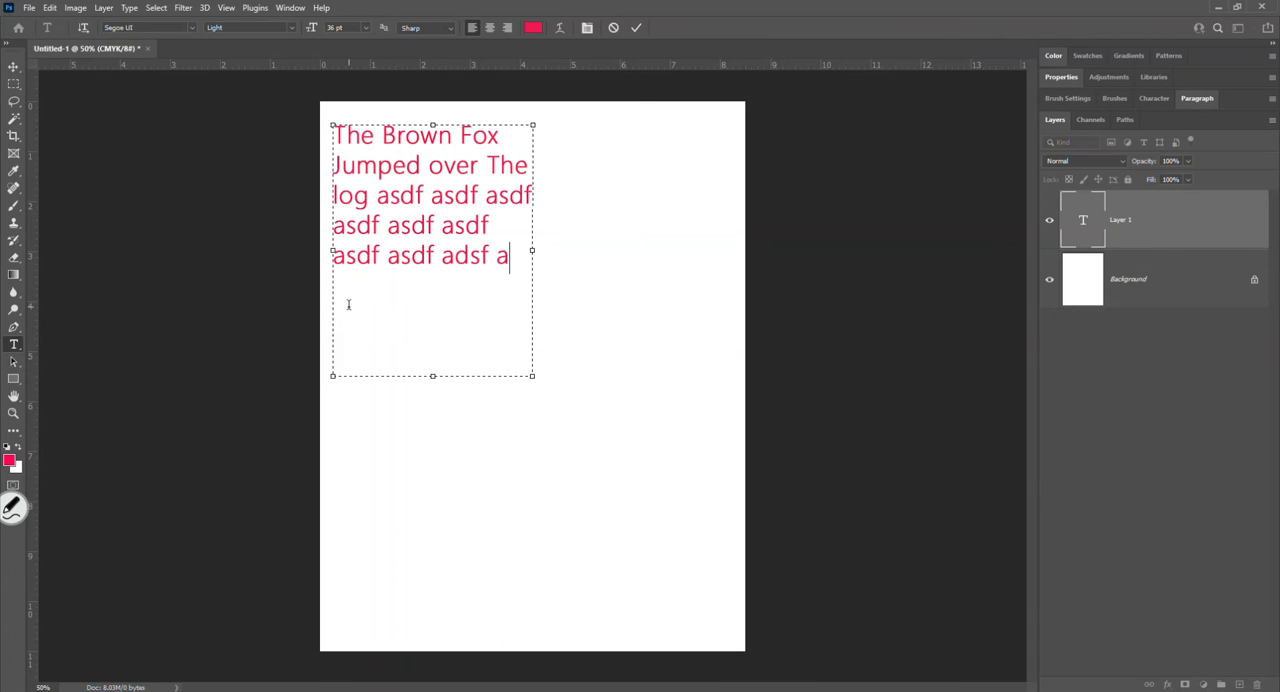
- Inspect the lower-right corner handle of the text's bounding box under magnification
{"action": "left_click", "coordinate": [12, 507]}
{"action": "left_click", "coordinate": [47, 414]}
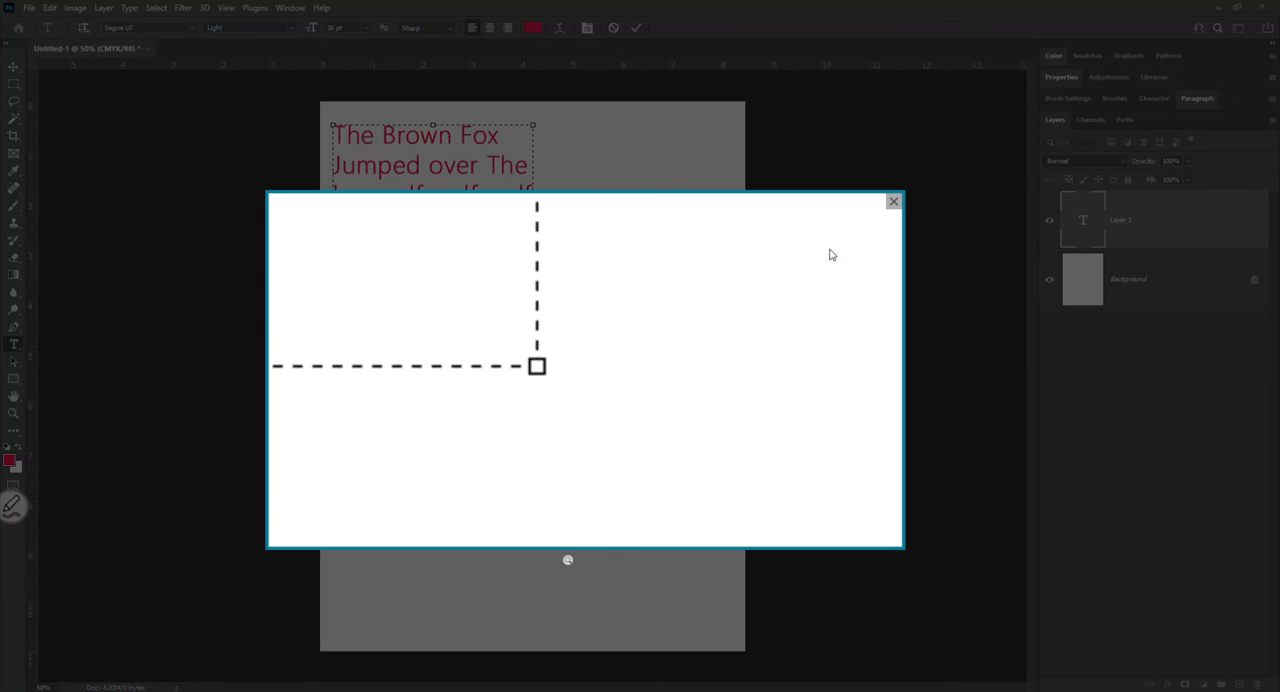
{"action": "left_click", "coordinate": [893, 201]}
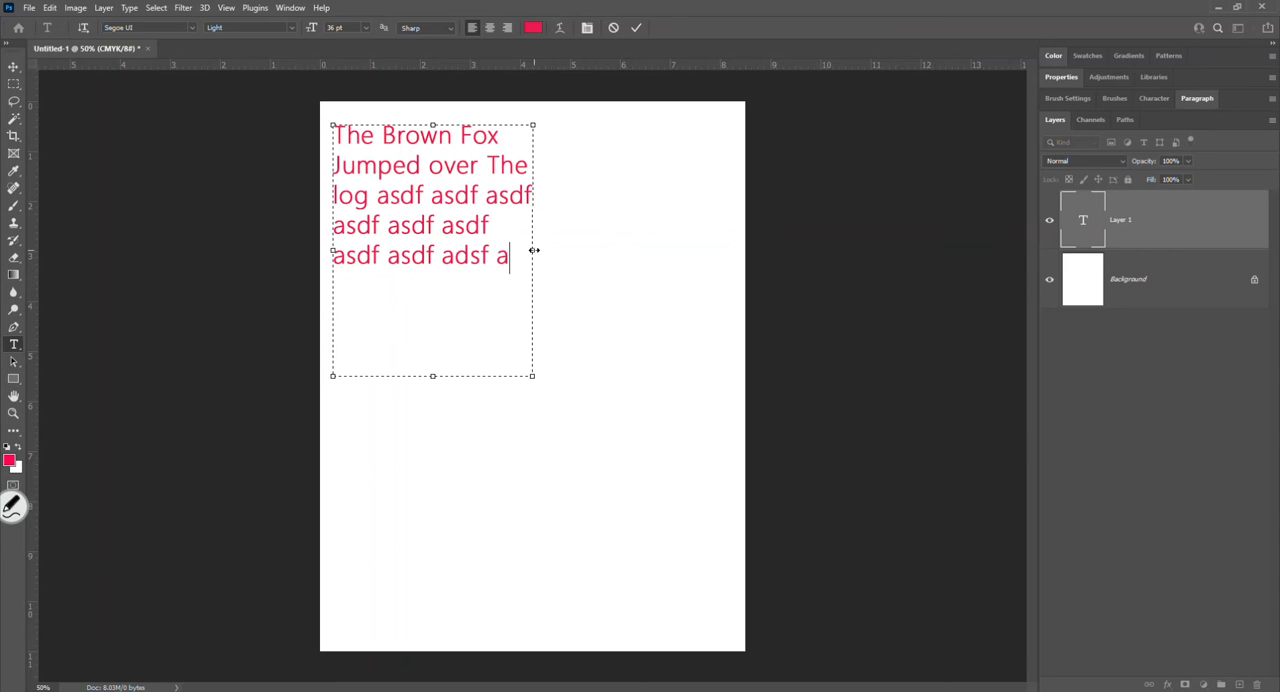
- Resize the bounding box several times to reflow the paragraph, ending at about 3.9 by 4.3 inches
{"action": "left_click_drag", "start_coordinate": [534, 250], "coordinate": [608, 321]}
{"action": "left_click_drag", "start_coordinate": [609, 378], "coordinate": [540, 326]}
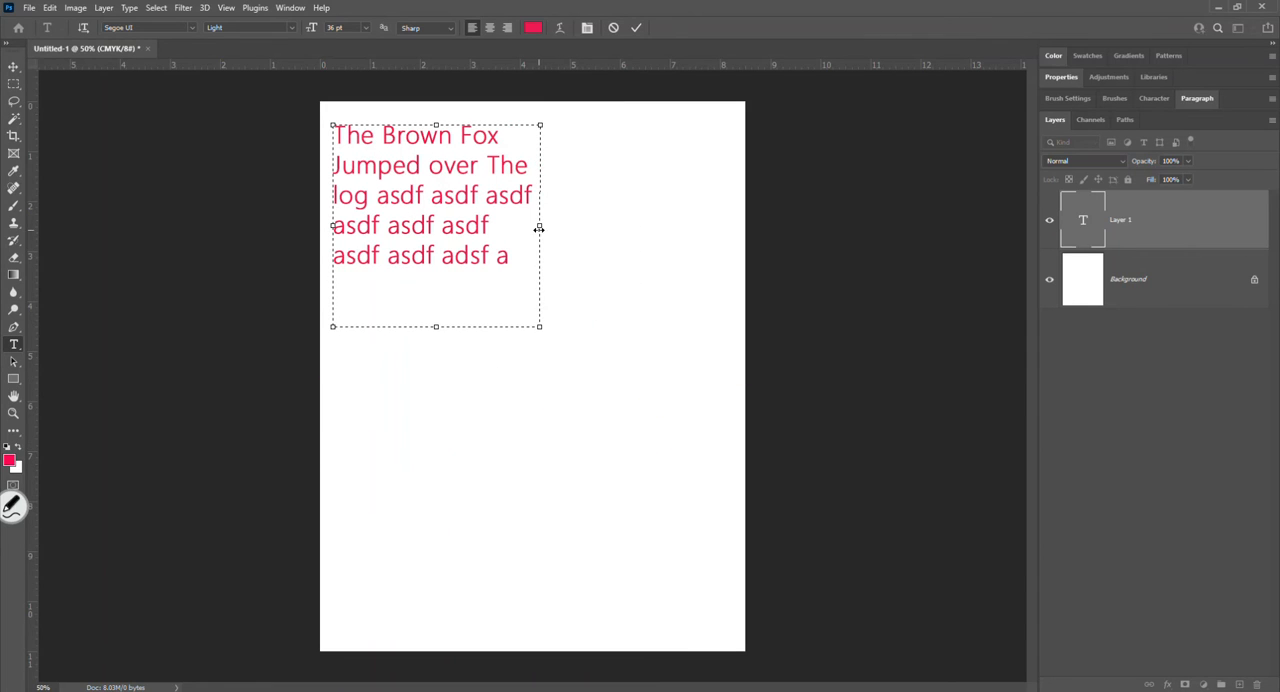
{"action": "left_click_drag", "start_coordinate": [538, 228], "coordinate": [514, 227]}
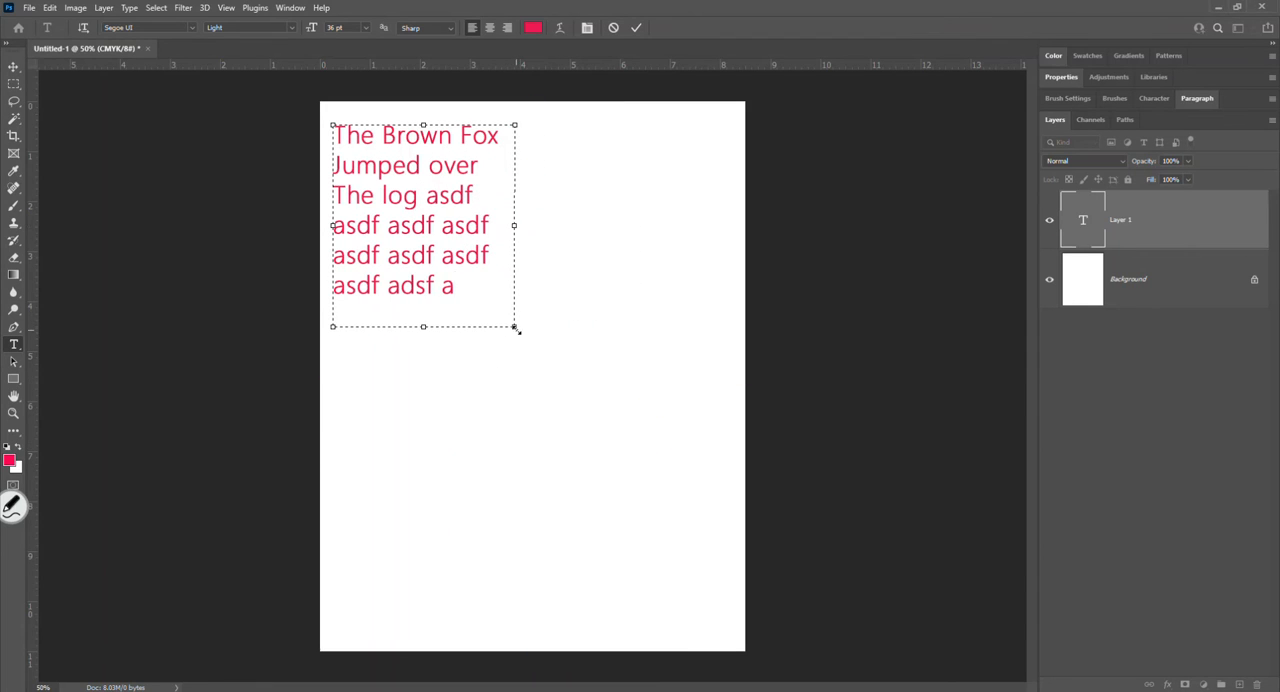
{"action": "left_click_drag", "start_coordinate": [515, 328], "coordinate": [525, 341]}
- Append filler text beginning "alksdf lk;j asdfl;ka jsdflkj" to the paragraph until it overflows the bounding box
{"action": "type", "text": "alksdf lk;j asdfl;"}
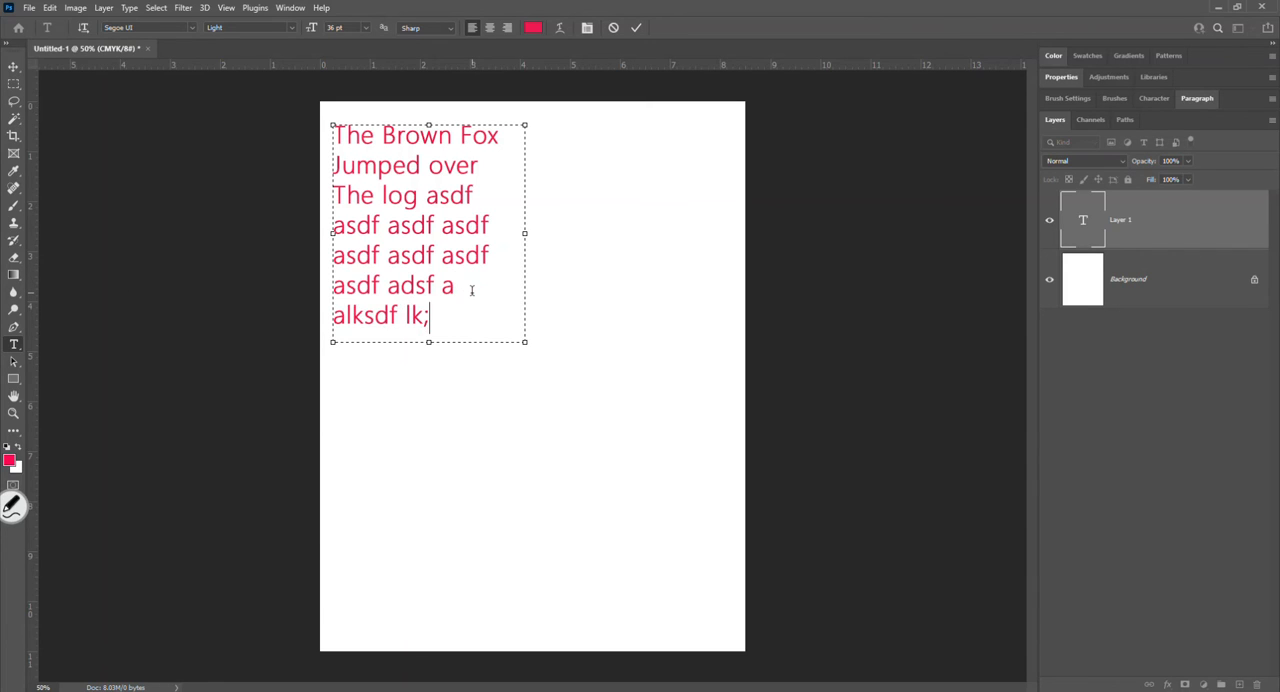
{"action": "key", "text": "BackSpace"}
{"action": "key", "text": "BackSpace"}
{"action": "key", "text": "BackSpace"}
{"action": "key", "text": "BackSpace"}
{"action": "key", "text": "BackSpace"}
{"action": "key", "text": "BackSpace"}
{"action": "key", "text": "BackSpace"}
- Inspect the overflow marker on the bounding box's lower-right corner under magnification
{"action": "left_click", "coordinate": [12, 505]}
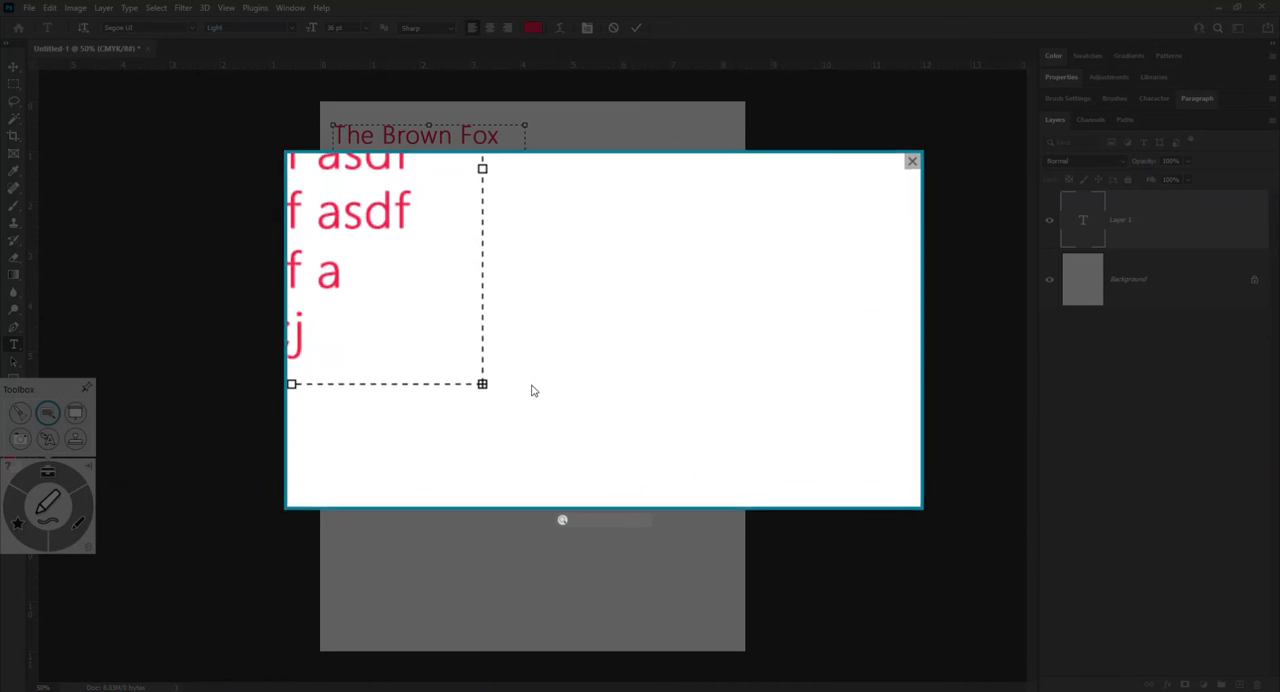
{"action": "left_click_drag", "start_coordinate": [545, 528], "coordinate": [574, 528]}
{"action": "left_click_drag", "start_coordinate": [491, 445], "coordinate": [483, 463]}
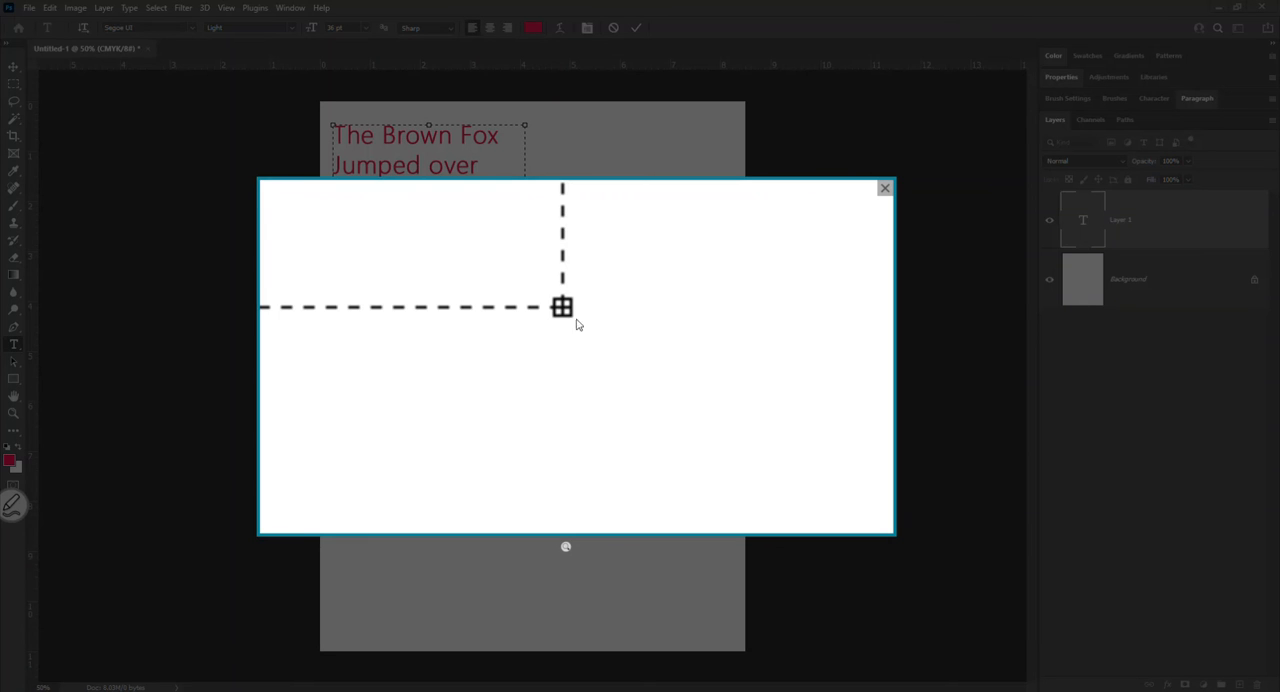
{"action": "left_click", "coordinate": [885, 190]}
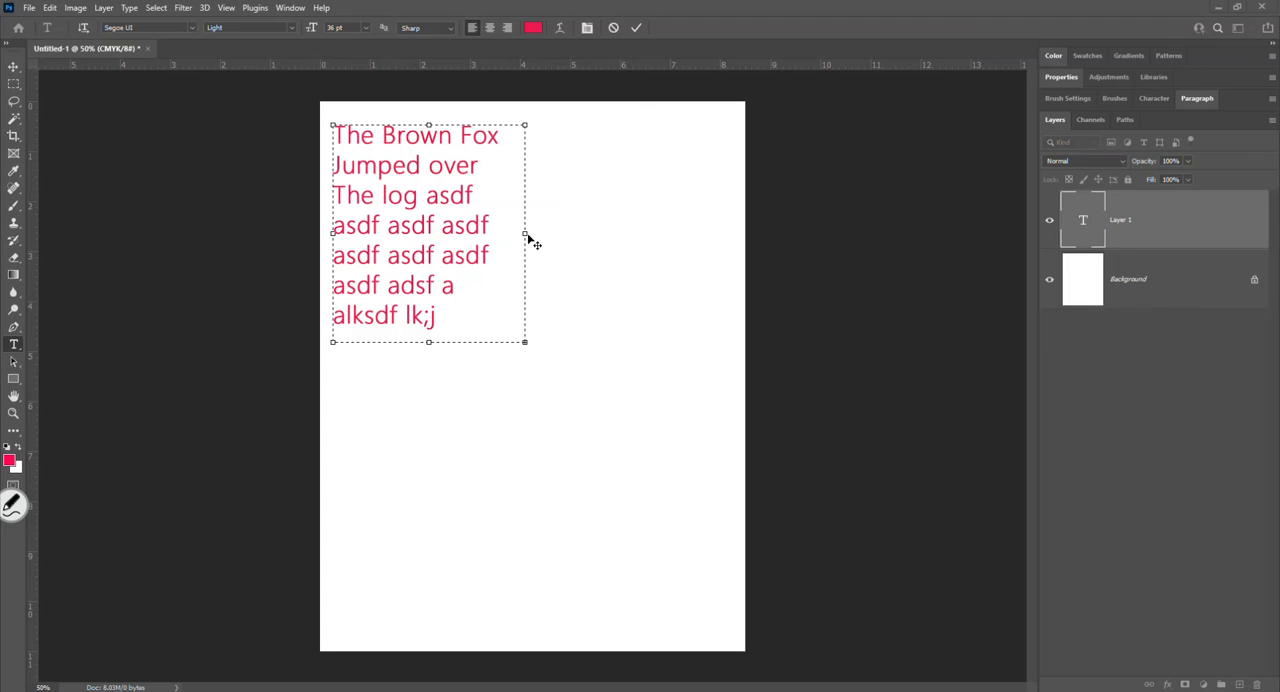
- Narrow the bounding box to about 3.6 inches and extend its lower edge to a height of about 6.2 inches
{"action": "mouse_move", "coordinate": [524, 232]}
{"action": "left_mouse_down"}
{"action": "mouse_move", "coordinate": [632, 233]}
{"action": "mouse_move", "coordinate": [510, 236]}
{"action": "left_mouse_up"}
{"action": "left_click_drag", "start_coordinate": [425, 345], "coordinate": [423, 416]}
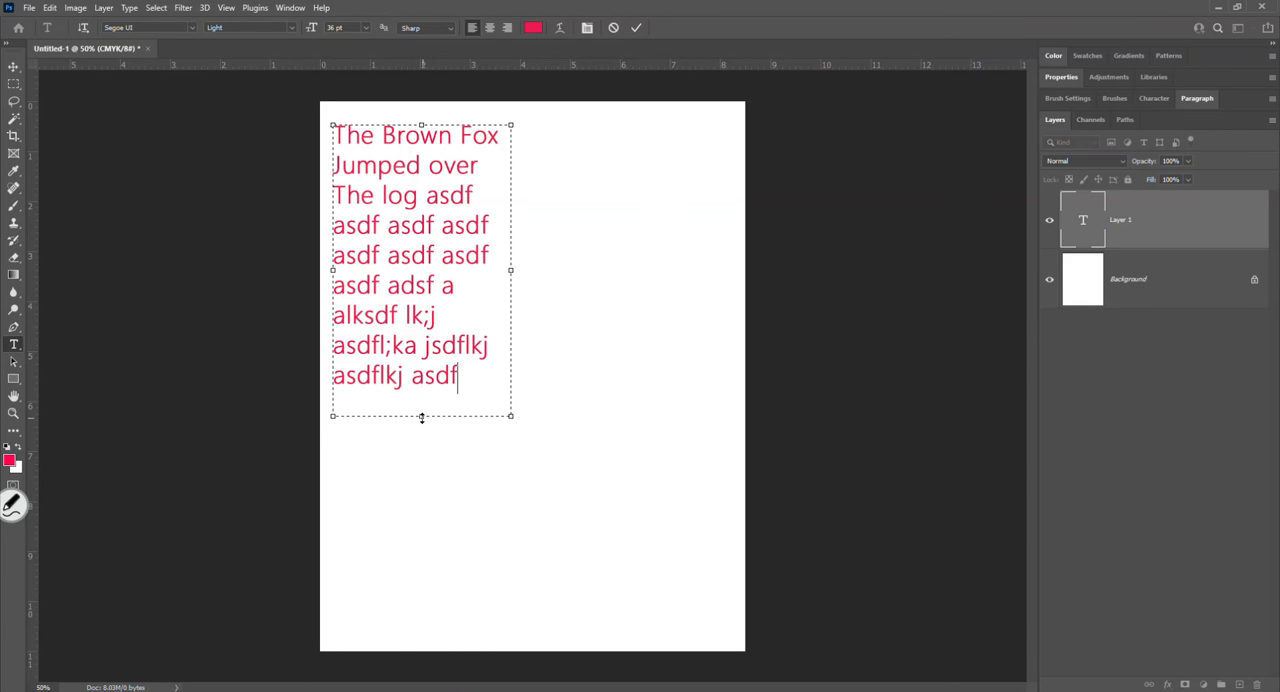
{"action": "mouse_move", "coordinate": [423, 417]}
{"action": "left_mouse_down"}
{"action": "mouse_move", "coordinate": [423, 358]}
{"action": "mouse_move", "coordinate": [435, 434]}
{"action": "left_mouse_up"}
- Discard the uncommitted paragraph text and delete the point text layer again after undoing its earlier deletion
{"action": "left_click", "coordinate": [614, 28]}
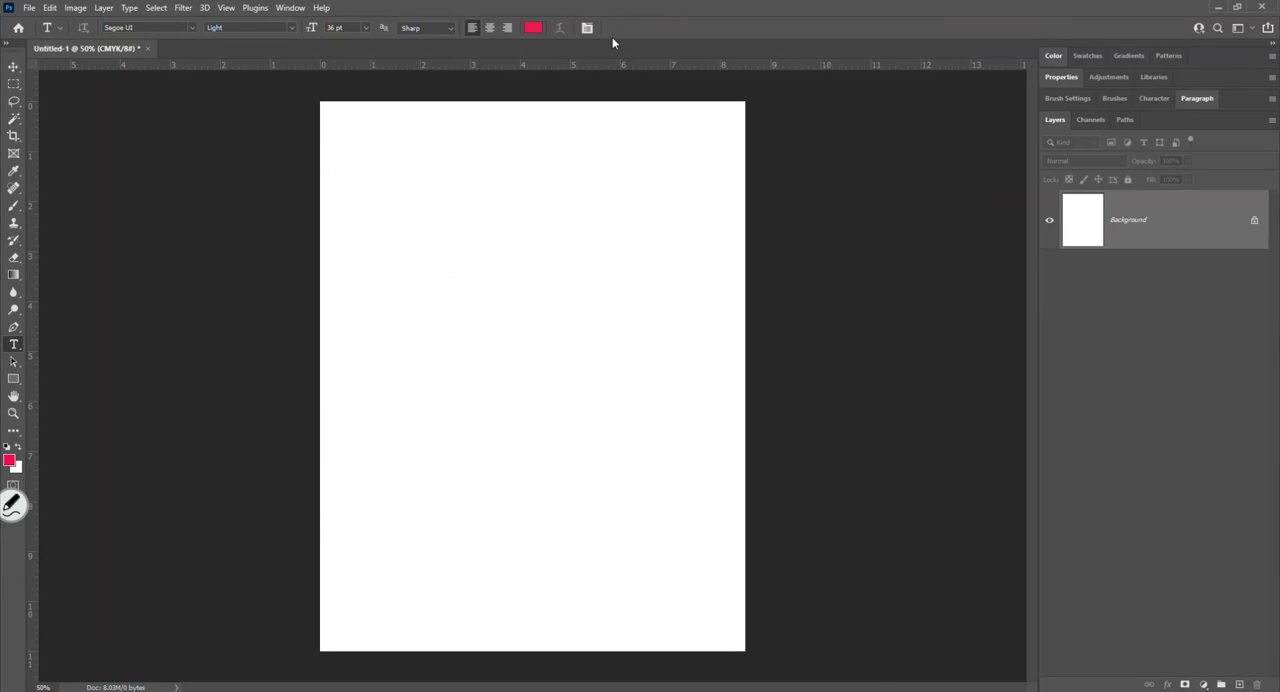
{"action": "key", "text": "ctrl+z"}
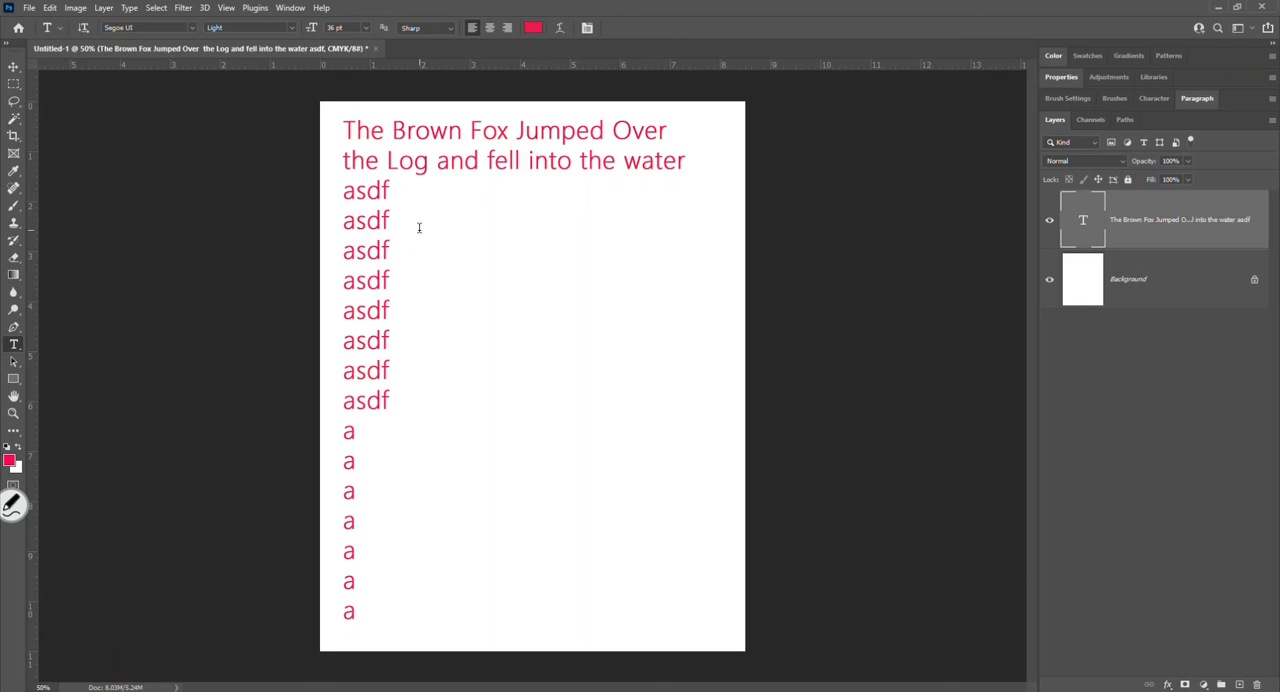
{"action": "key", "text": "Delete"}
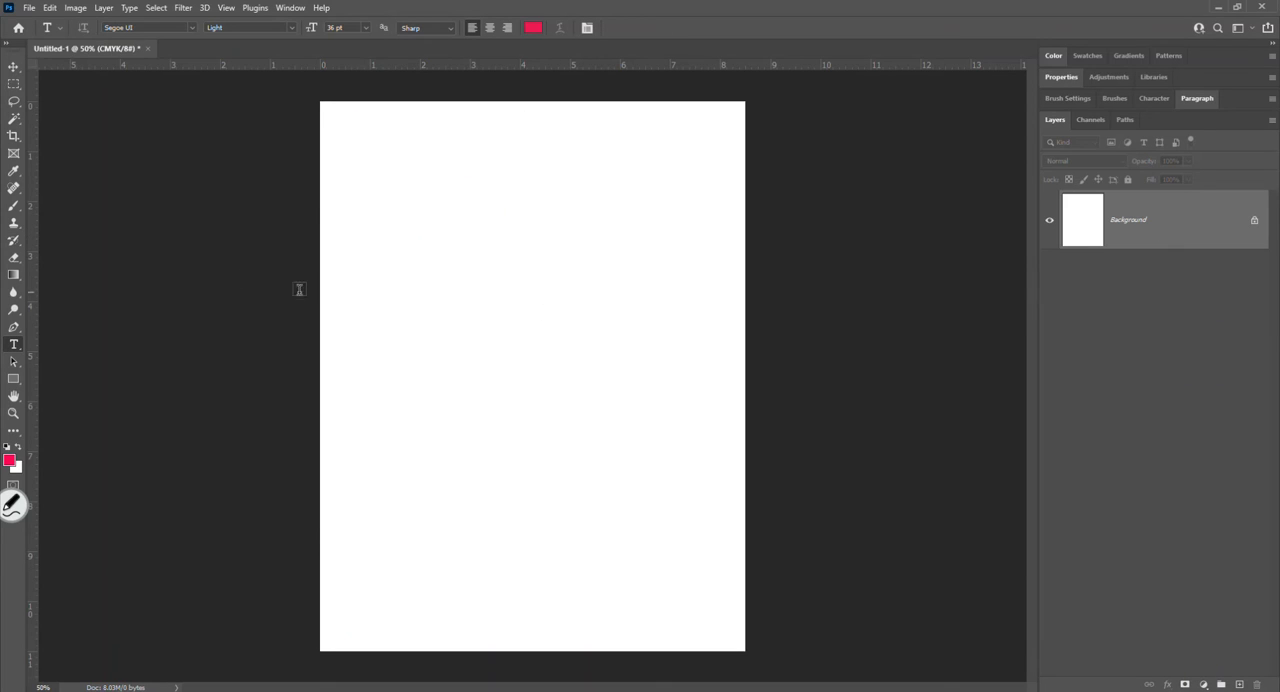
- Draw a paragraph text box about 4.3 by 5.8 inches in the page's upper part and commit its Lorem ipsum placeholder text
{"action": "left_click_drag", "start_coordinate": [363, 140], "coordinate": [578, 427]}
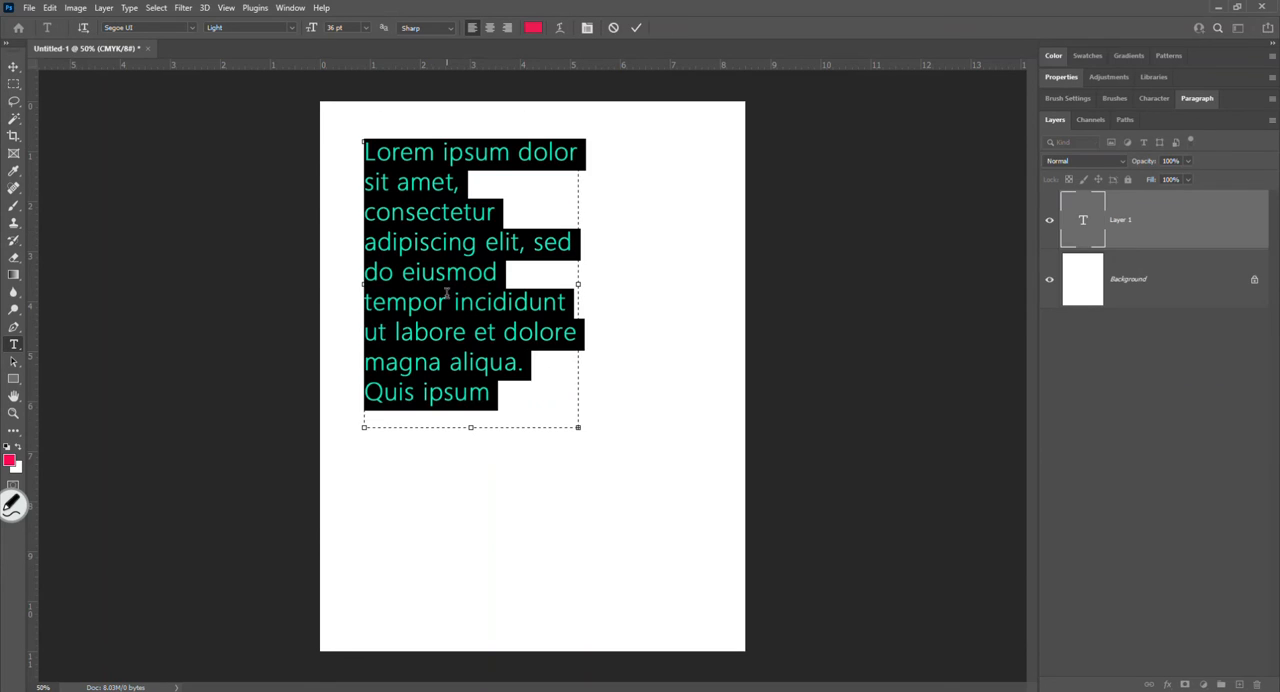
{"action": "left_click", "coordinate": [636, 28]}
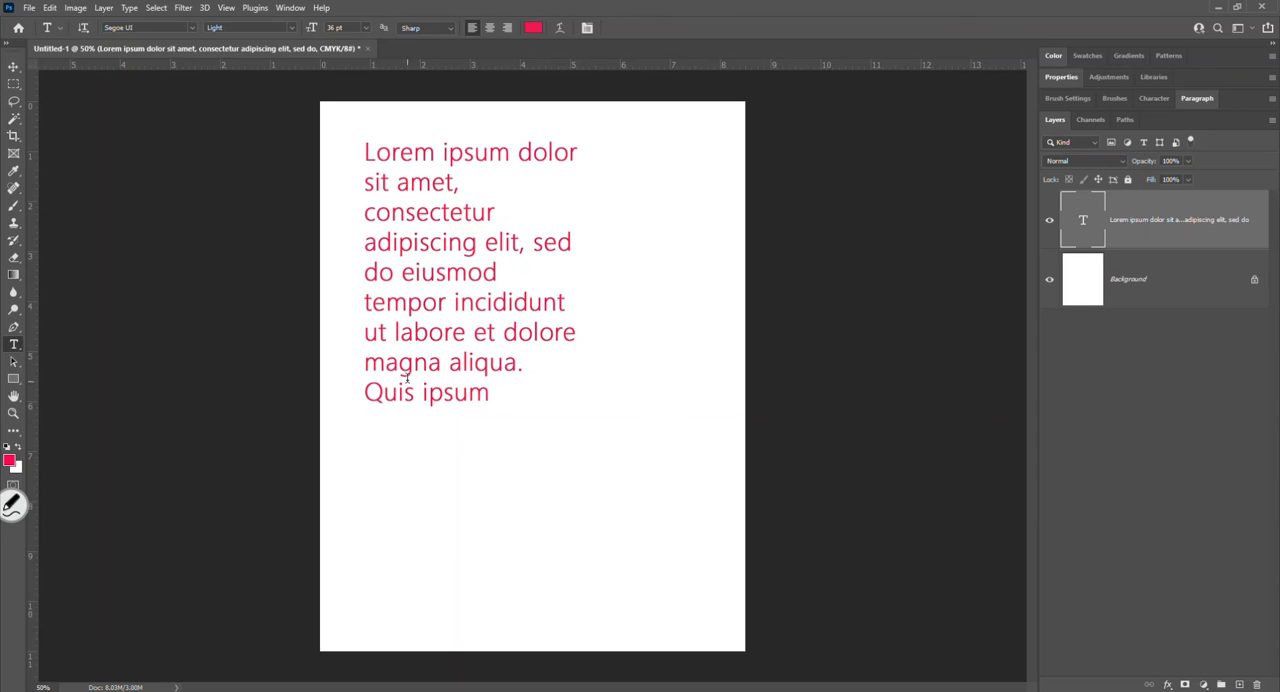
- Reopen the Lorem ipsum paragraph for editing and enlarge its bounding box to about 6.4 by 6.9 inches
{"action": "left_click", "coordinate": [397, 362]}
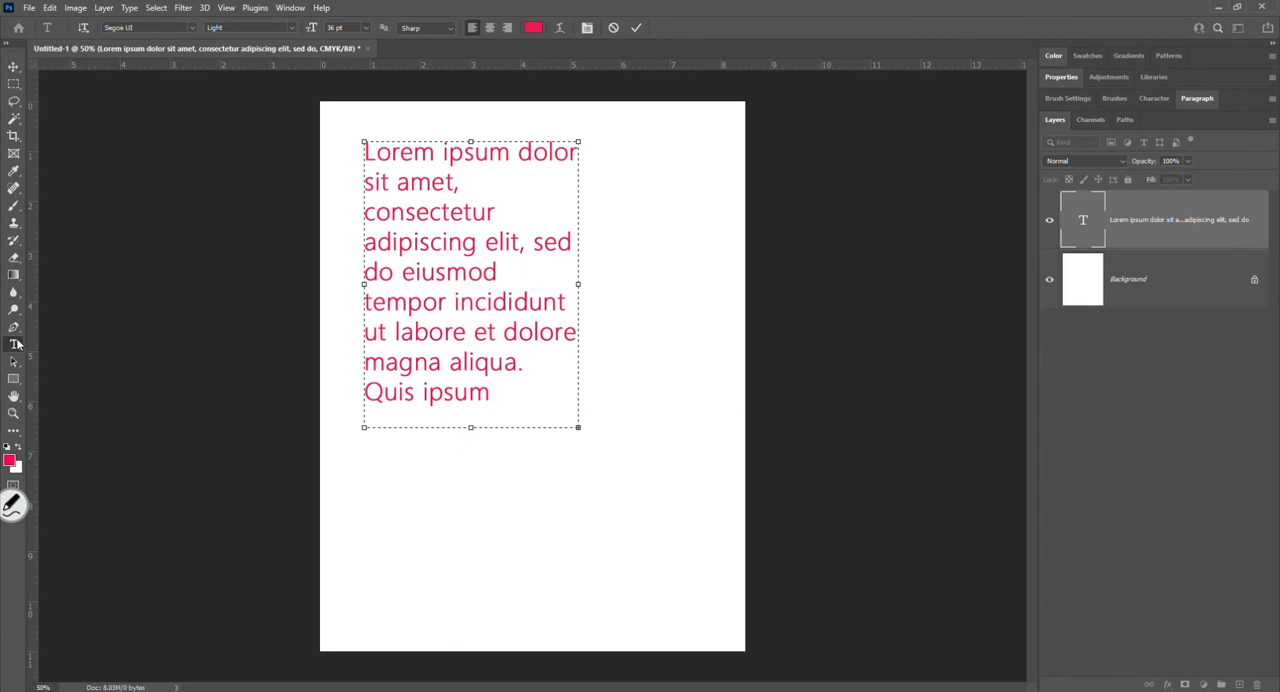
{"action": "left_click", "coordinate": [461, 215]}
{"action": "left_click", "coordinate": [412, 274]}
{"action": "left_click", "coordinate": [431, 357]}
{"action": "left_click", "coordinate": [507, 325]}
{"action": "left_click", "coordinate": [496, 291]}
{"action": "left_click", "coordinate": [468, 268]}
{"action": "left_click", "coordinate": [420, 242]}
{"action": "left_click_drag", "start_coordinate": [577, 286], "coordinate": [683, 285]}
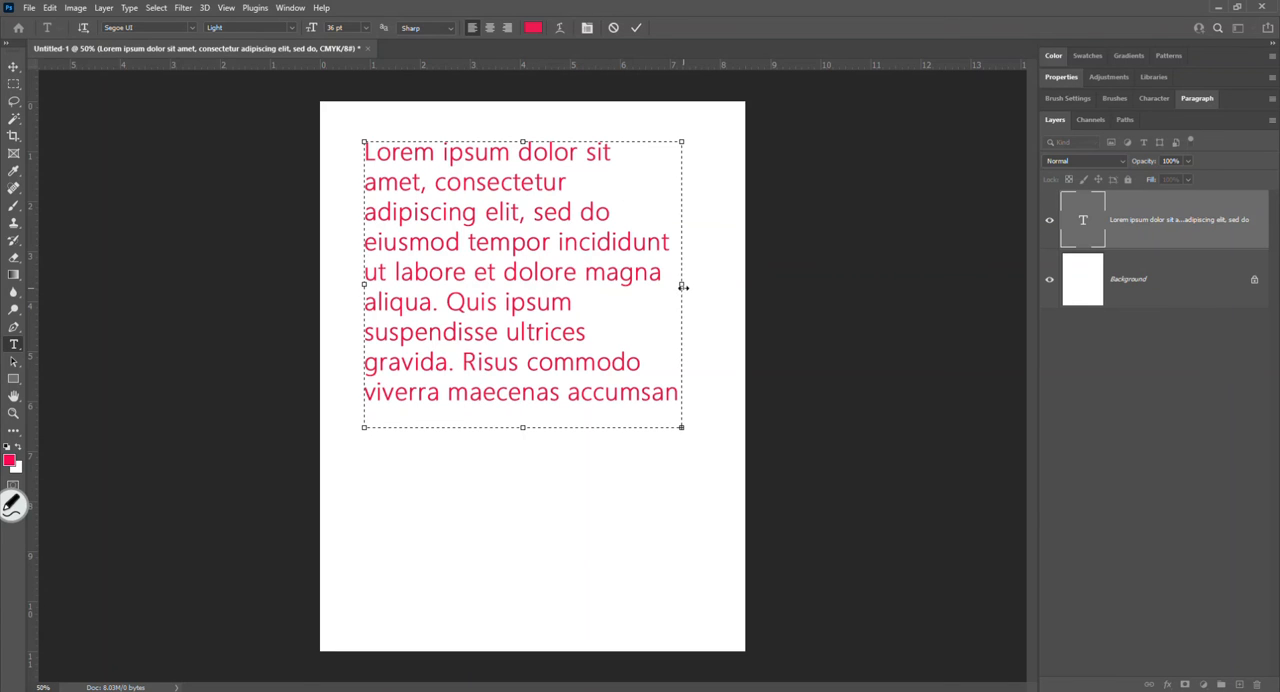
{"action": "left_click_drag", "start_coordinate": [522, 430], "coordinate": [524, 488]}
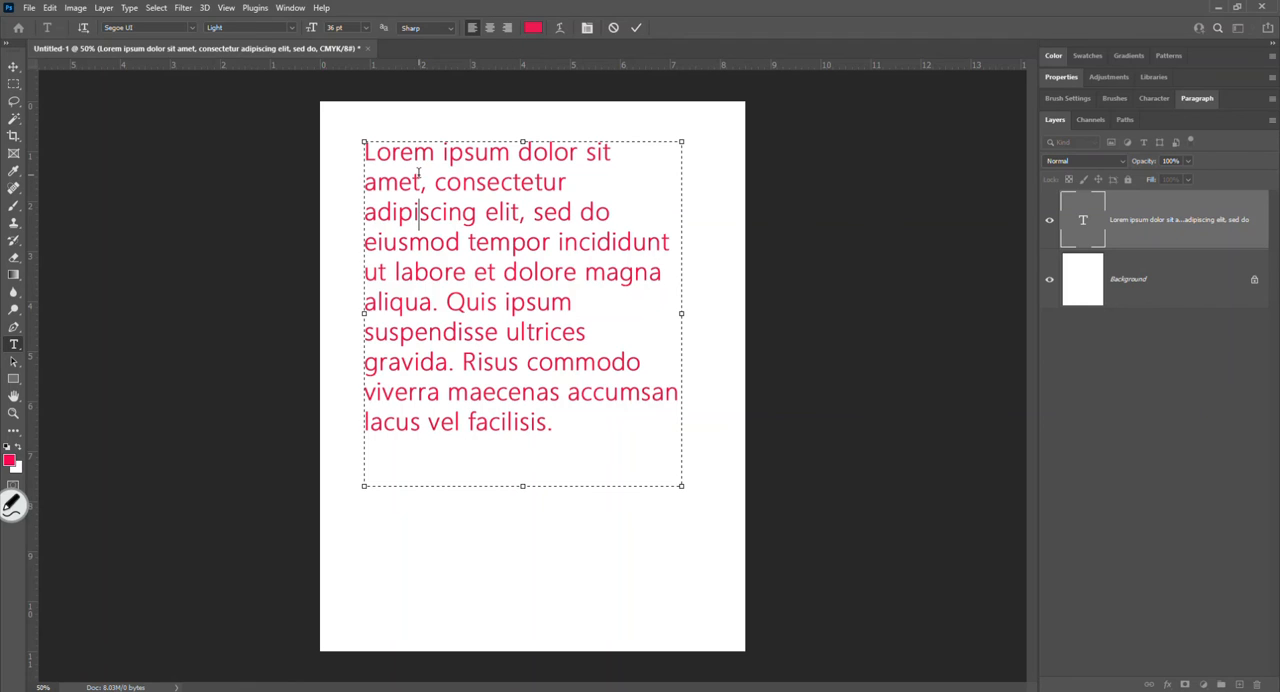
- Recolor the characters "iscing elit, s" in the paragraph's third line to cyan 1bd2ed
{"action": "left_click_drag", "start_coordinate": [399, 211], "coordinate": [524, 218]}
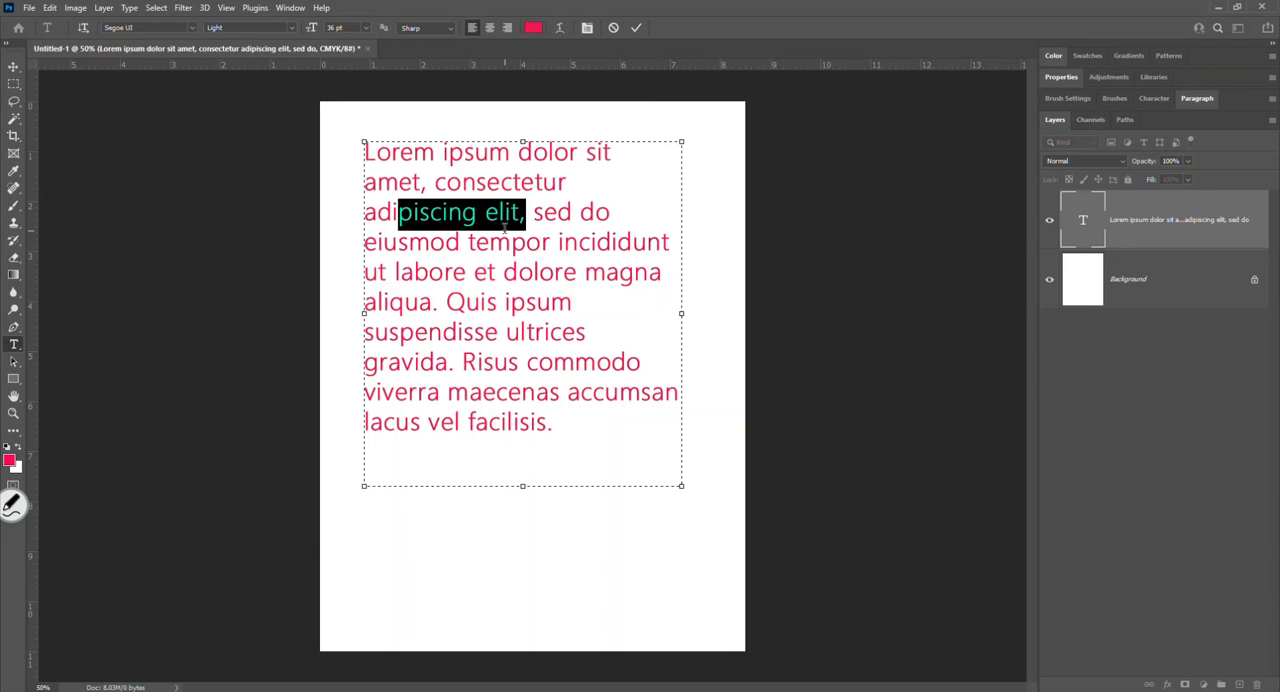
{"action": "left_click", "coordinate": [505, 228]}
{"action": "left_click_drag", "start_coordinate": [412, 212], "coordinate": [544, 215]}
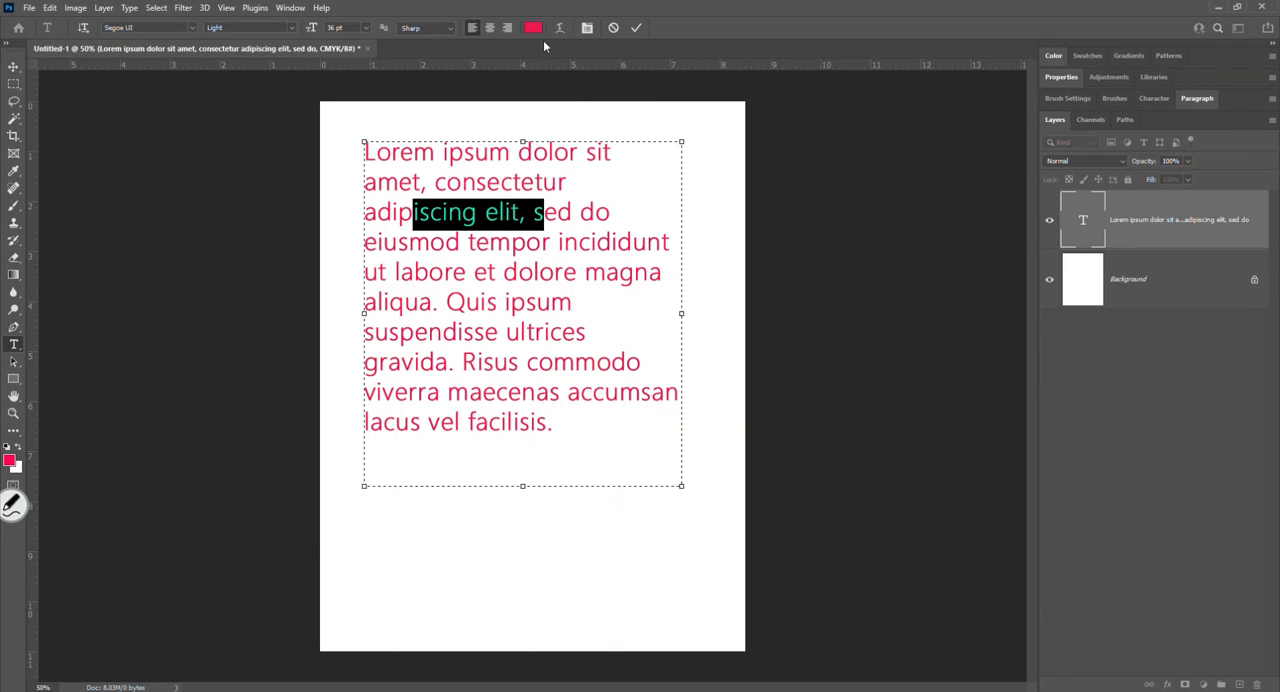
{"action": "left_click", "coordinate": [533, 28]}
{"action": "left_click", "coordinate": [457, 237]}
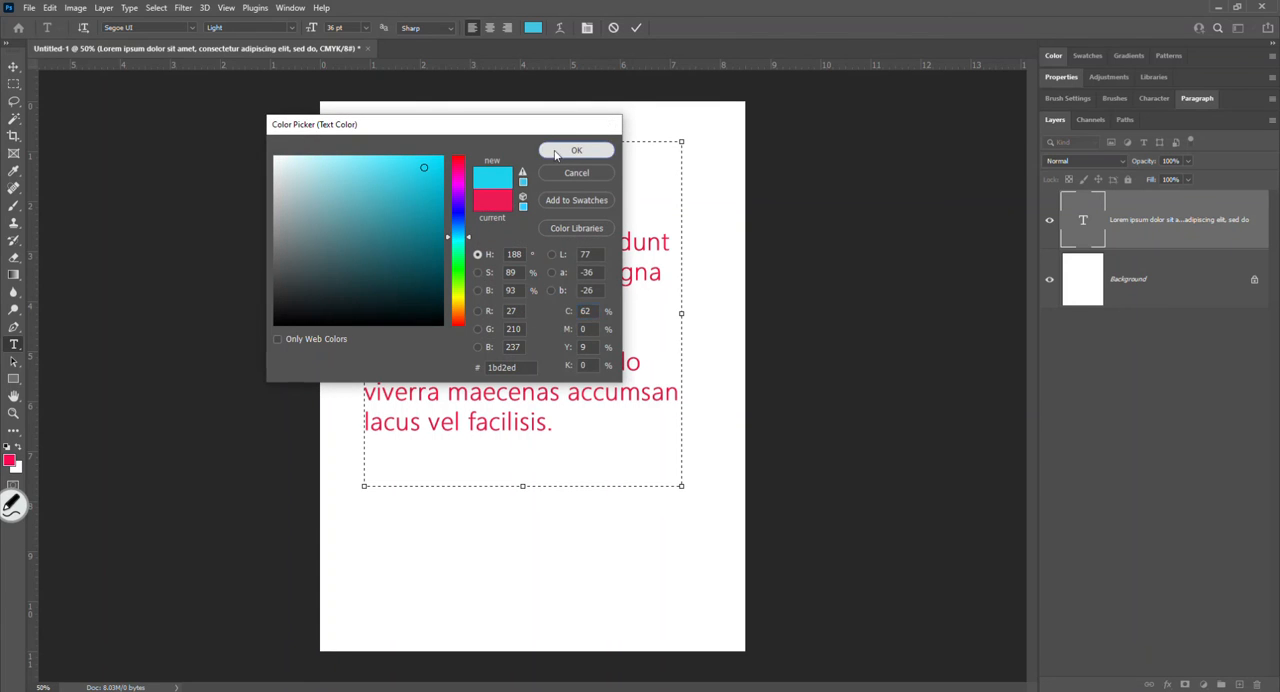
{"action": "left_click", "coordinate": [556, 153]}
- Recolor the passage "t dolore magna aliqua. Quis ipsu" in the paragraph to black
{"action": "left_click_drag", "start_coordinate": [500, 272], "coordinate": [555, 302]}
{"action": "left_click", "coordinate": [533, 28]}
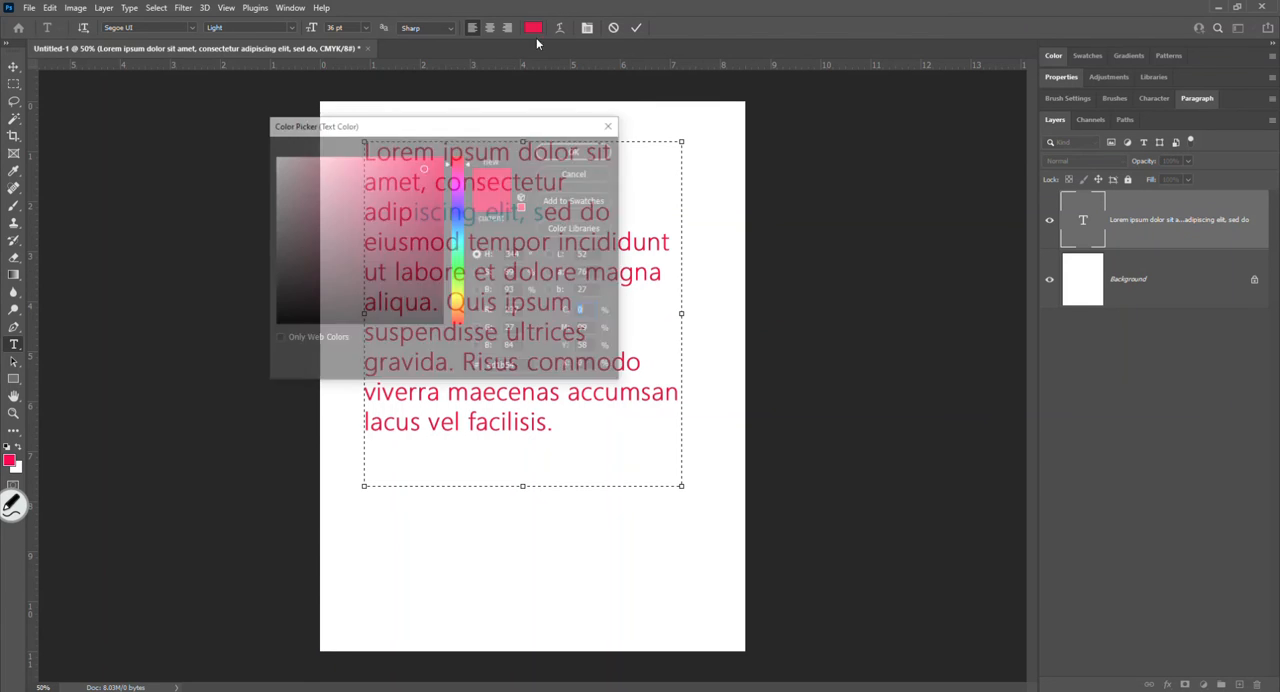
{"action": "left_click_drag", "start_coordinate": [384, 263], "coordinate": [252, 362]}
{"action": "left_click", "coordinate": [570, 151]}
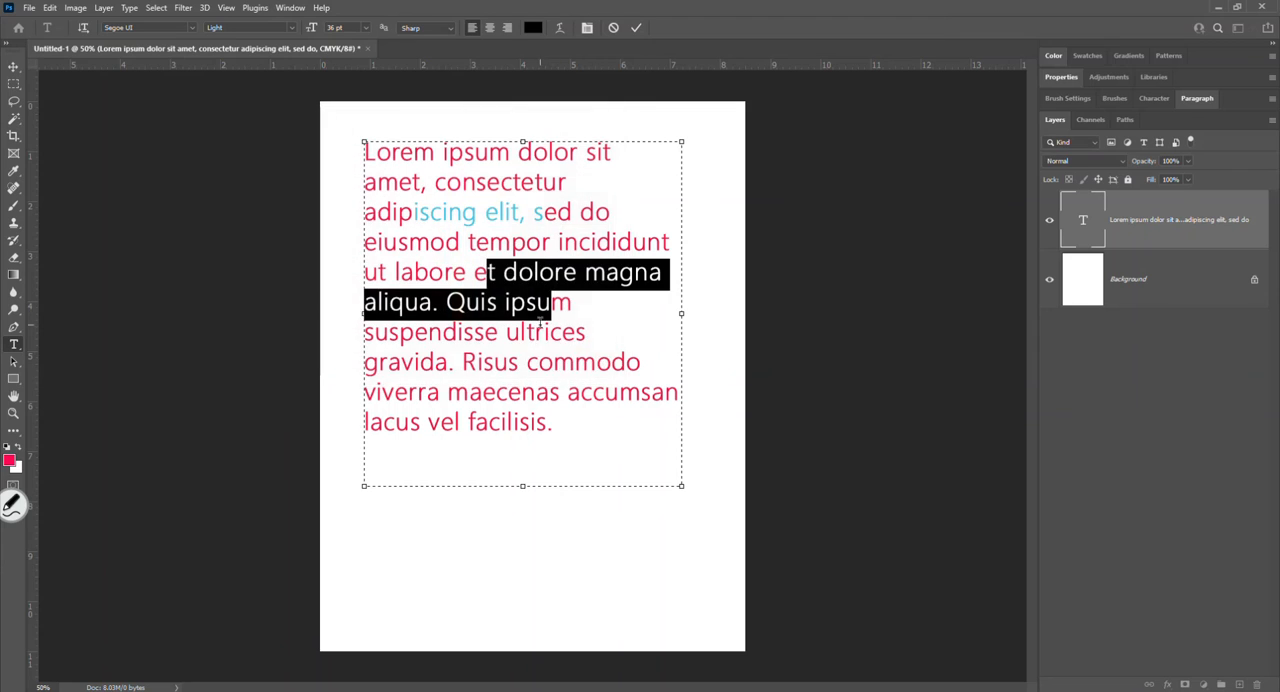
- Recolor the passage "Risus commodo viverra maecenas" in the paragraph to green 1bed74
{"action": "left_click_drag", "start_coordinate": [567, 392], "coordinate": [462, 362]}
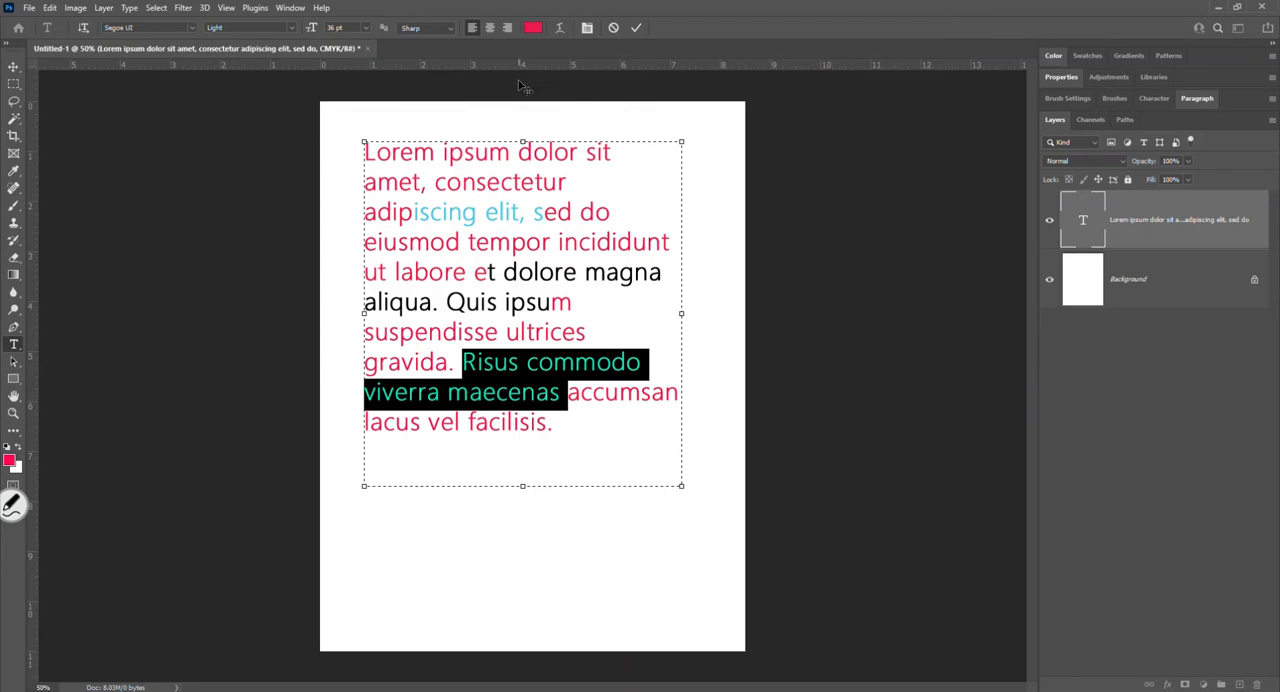
{"action": "left_click", "coordinate": [536, 28]}
{"action": "left_click", "coordinate": [459, 272]}
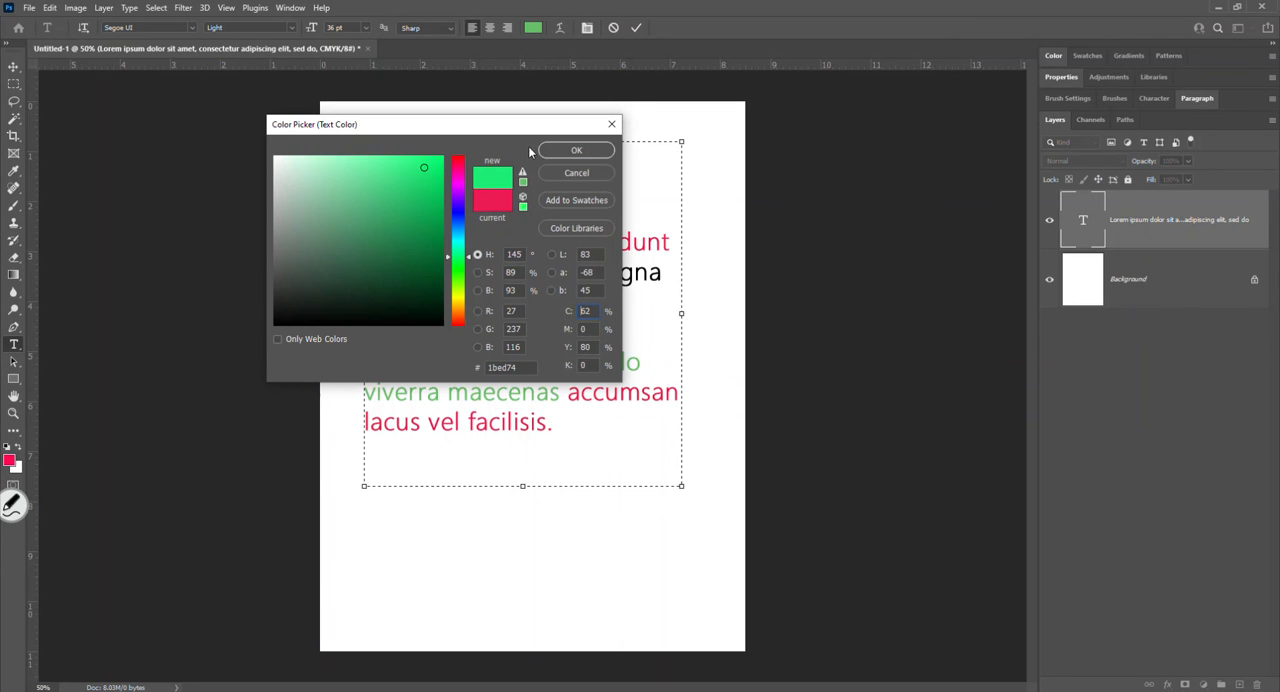
{"action": "left_click", "coordinate": [570, 155]}
- Recolor the characters "um do" in the paragraph's first line to dark blue and deselect them
{"action": "left_click_drag", "start_coordinate": [548, 152], "coordinate": [474, 152]}
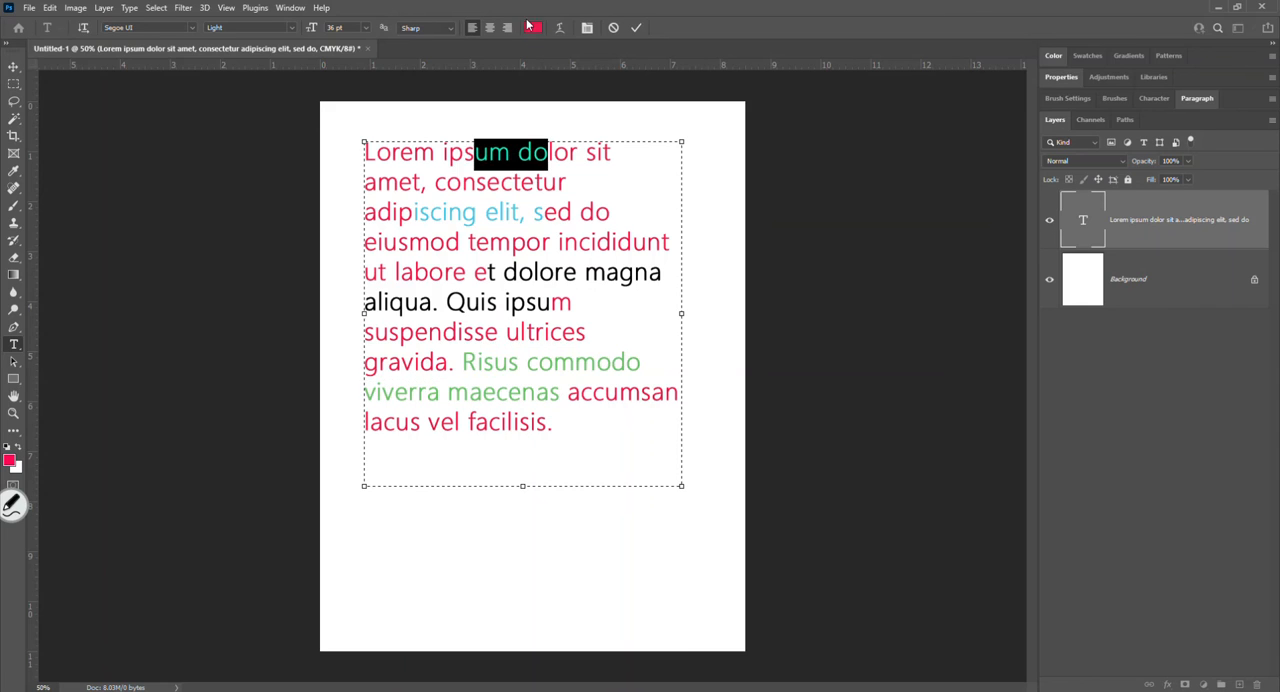
{"action": "left_click", "coordinate": [533, 28]}
{"action": "left_click", "coordinate": [458, 210]}
{"action": "left_click", "coordinate": [574, 151]}
{"action": "left_click", "coordinate": [560, 190]}
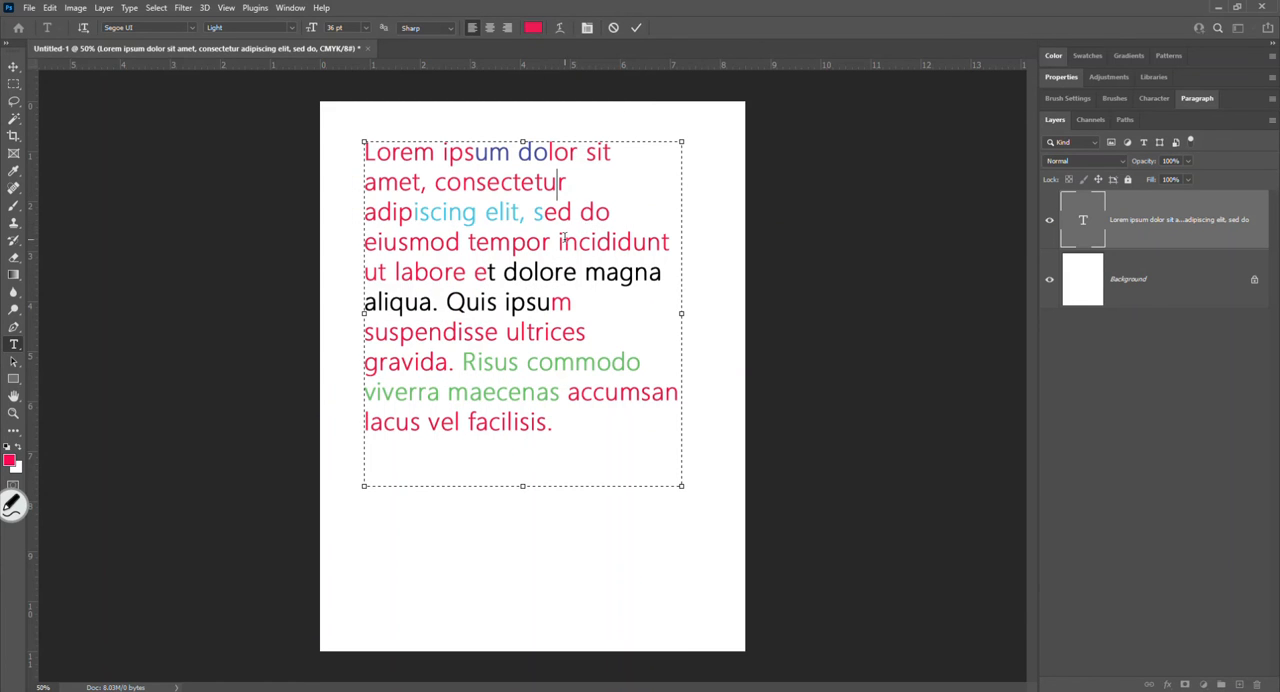
- Change the font of the characters "od tempor" in the paragraph's fourth line to Book Antiqua
{"action": "left_click_drag", "start_coordinate": [551, 243], "coordinate": [430, 243]}
{"action": "left_click", "coordinate": [189, 29]}
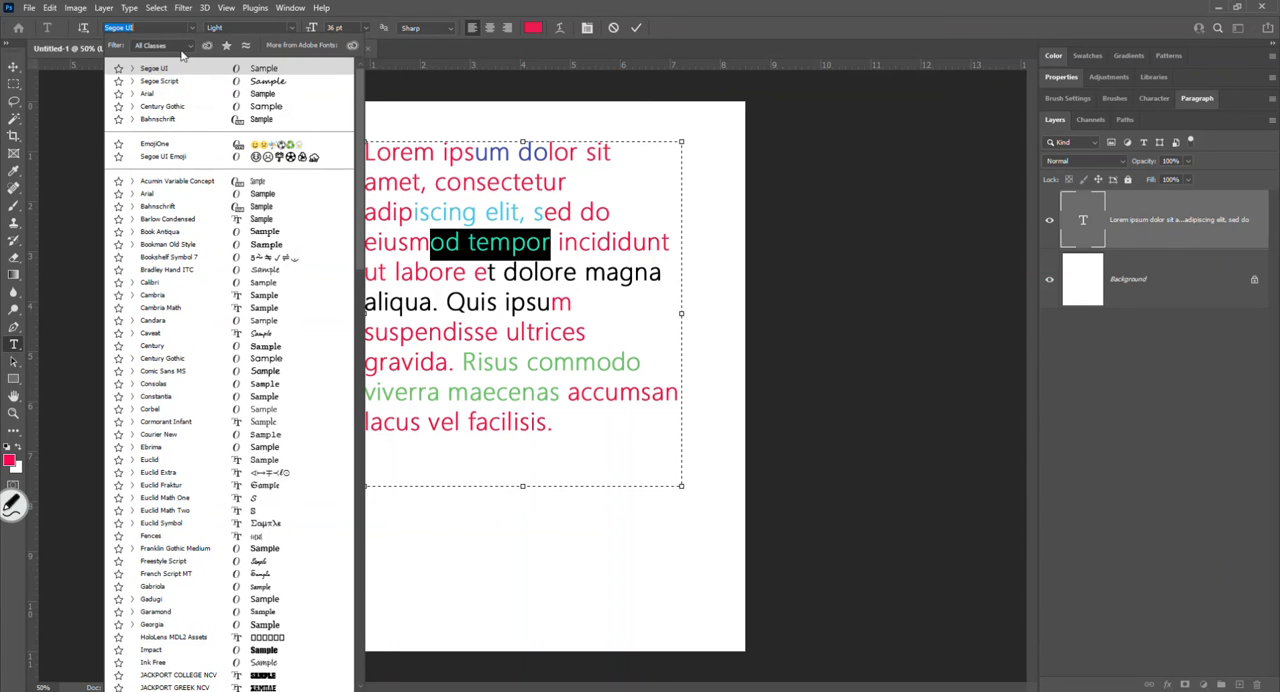
{"action": "left_click", "coordinate": [143, 244]}
- Enlarge the characters "d tempor" in the paragraph's fourth line to 60 pt
{"action": "left_click_drag", "start_coordinate": [581, 244], "coordinate": [445, 243]}
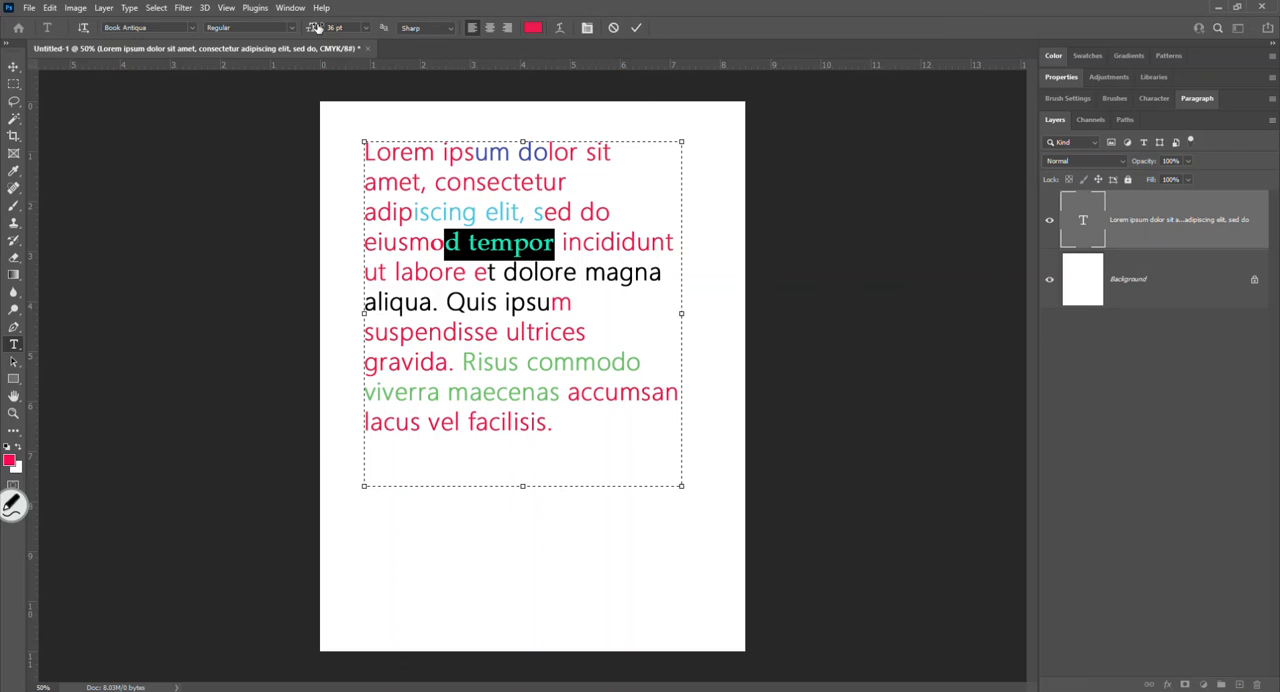
{"action": "left_click", "coordinate": [366, 28]}
{"action": "left_click", "coordinate": [350, 184]}
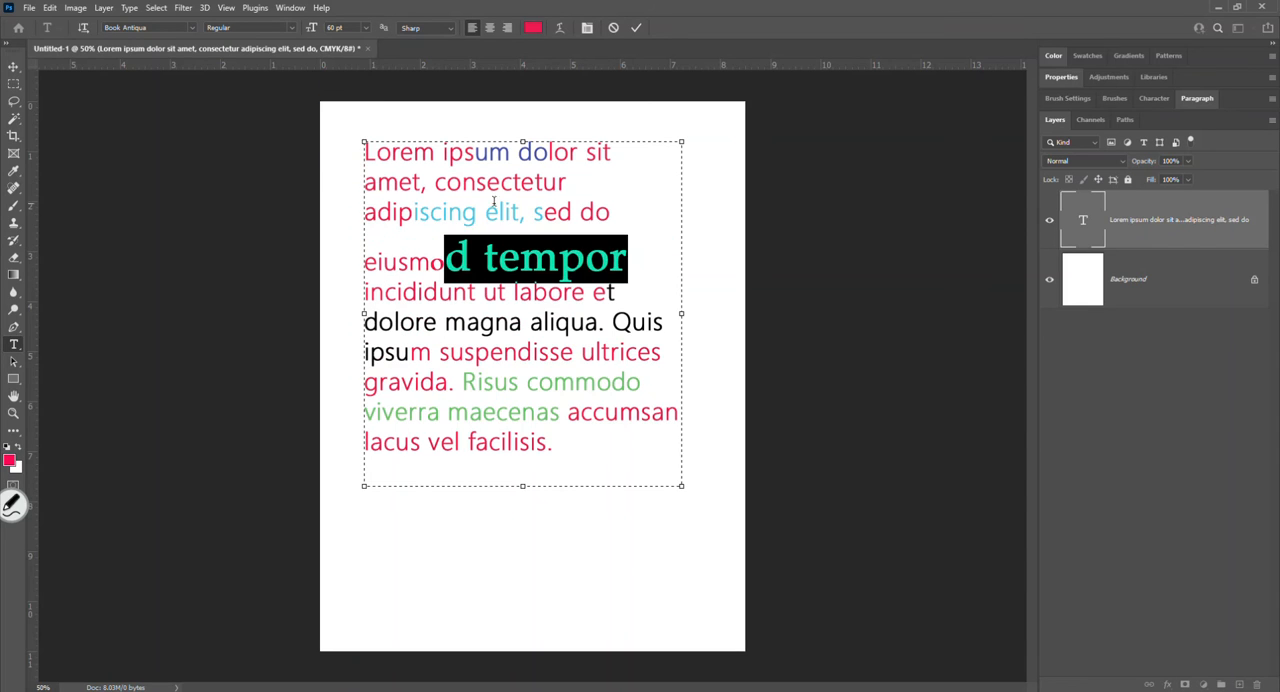
- Try center alignment on the paragraph, return it to left alignment, and commit the text edits
{"action": "left_click", "coordinate": [520, 214]}
{"action": "type", "text": ","}
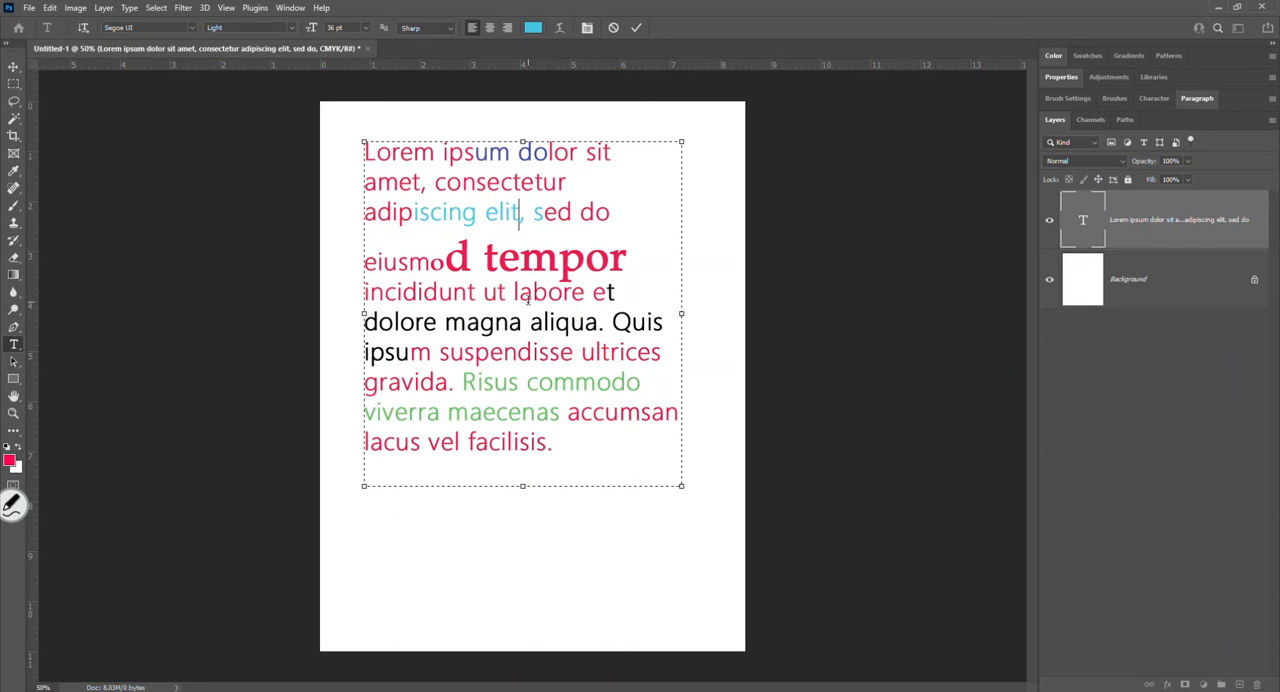
{"action": "left_click", "coordinate": [490, 28]}
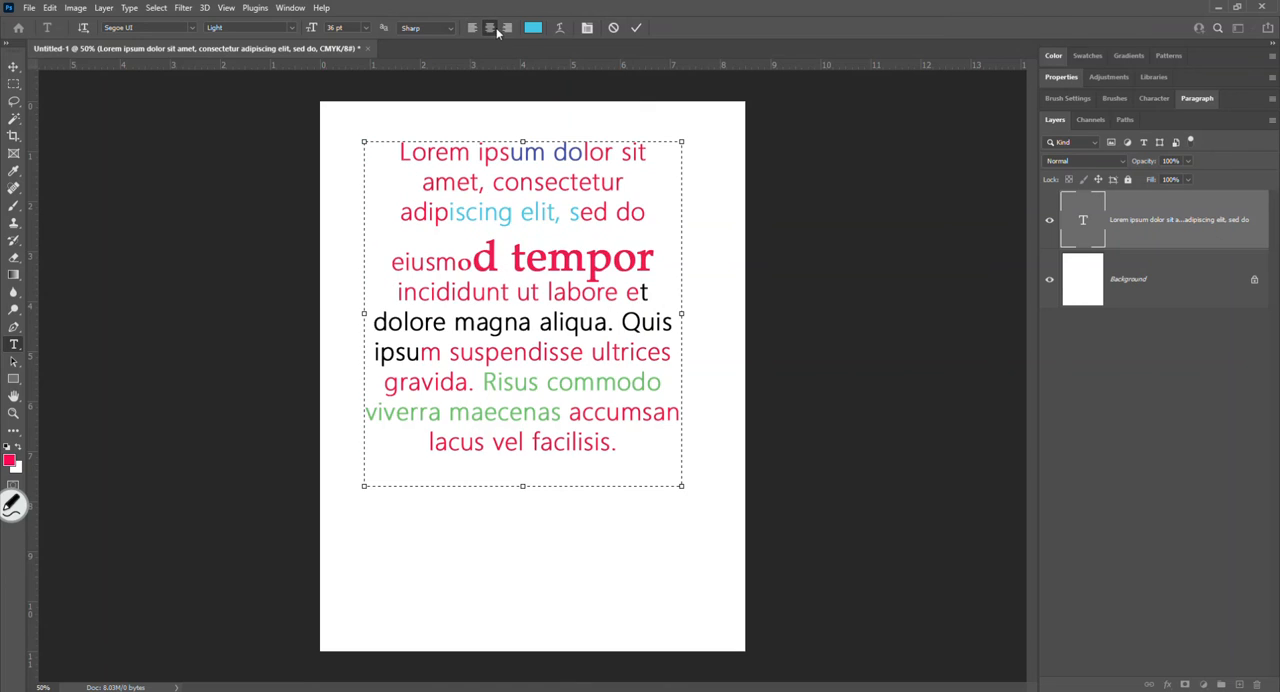
{"action": "left_click", "coordinate": [472, 28]}
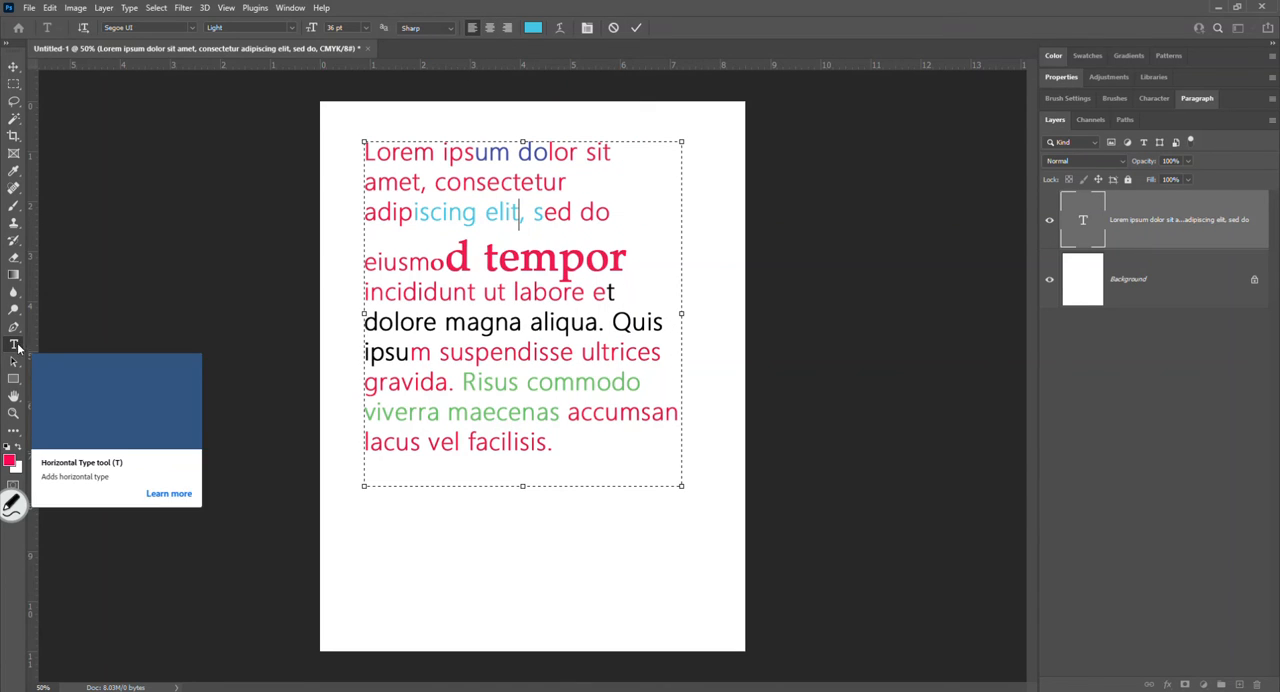
{"action": "left_click", "coordinate": [637, 28]}
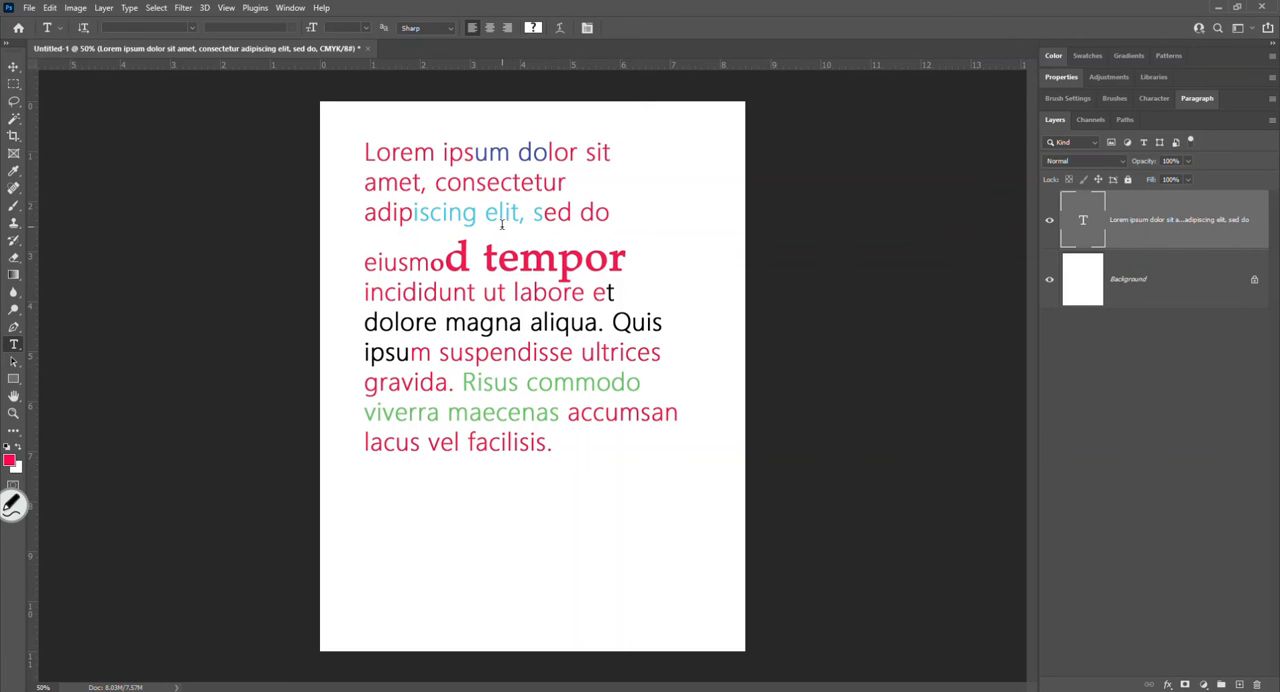
- Move the Lorem ipsum paragraph about 0.6 inch right and down, and resize its bounding box to about 6.1 by 7.4 inches
{"action": "left_click", "coordinate": [14, 68]}
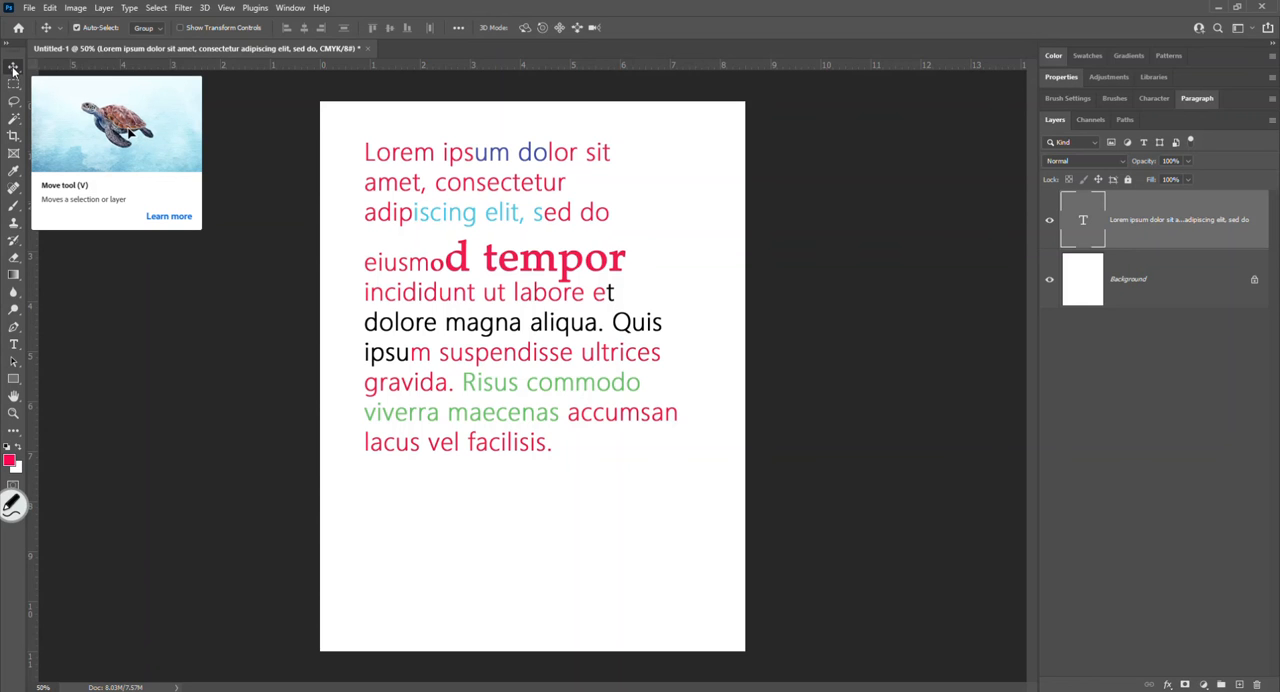
{"action": "left_click_drag", "start_coordinate": [527, 277], "coordinate": [560, 323]}
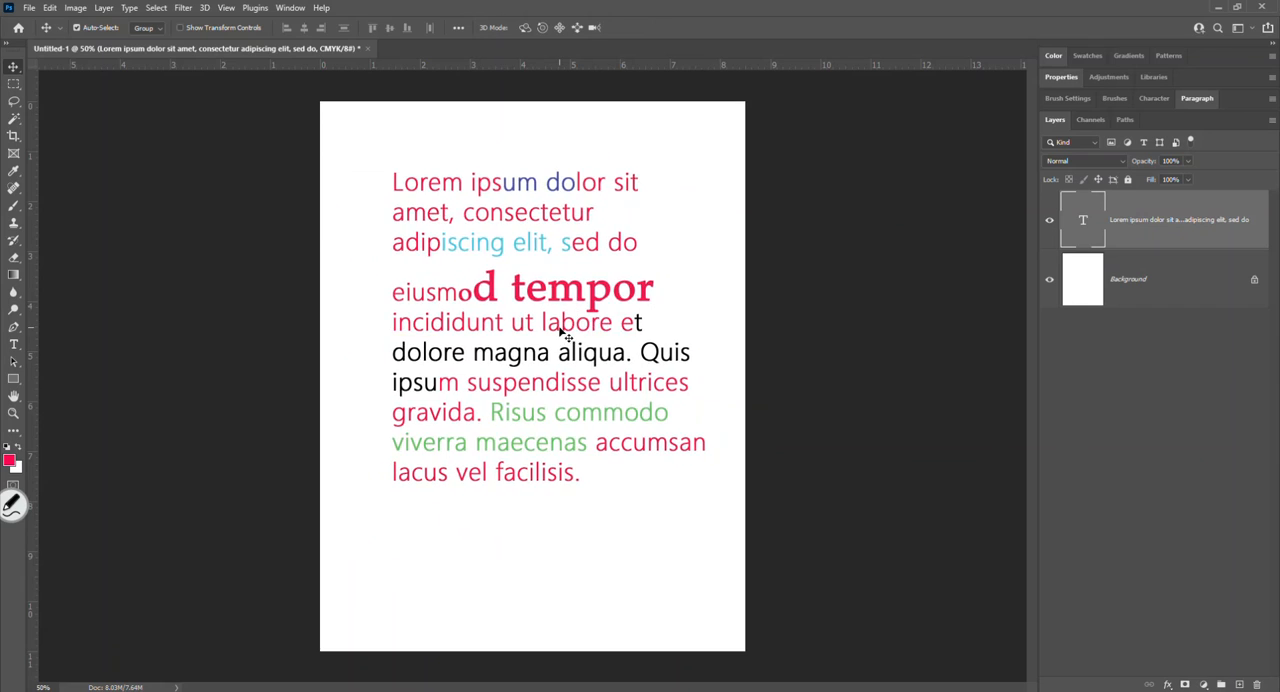
{"action": "double_click", "coordinate": [560, 323]}
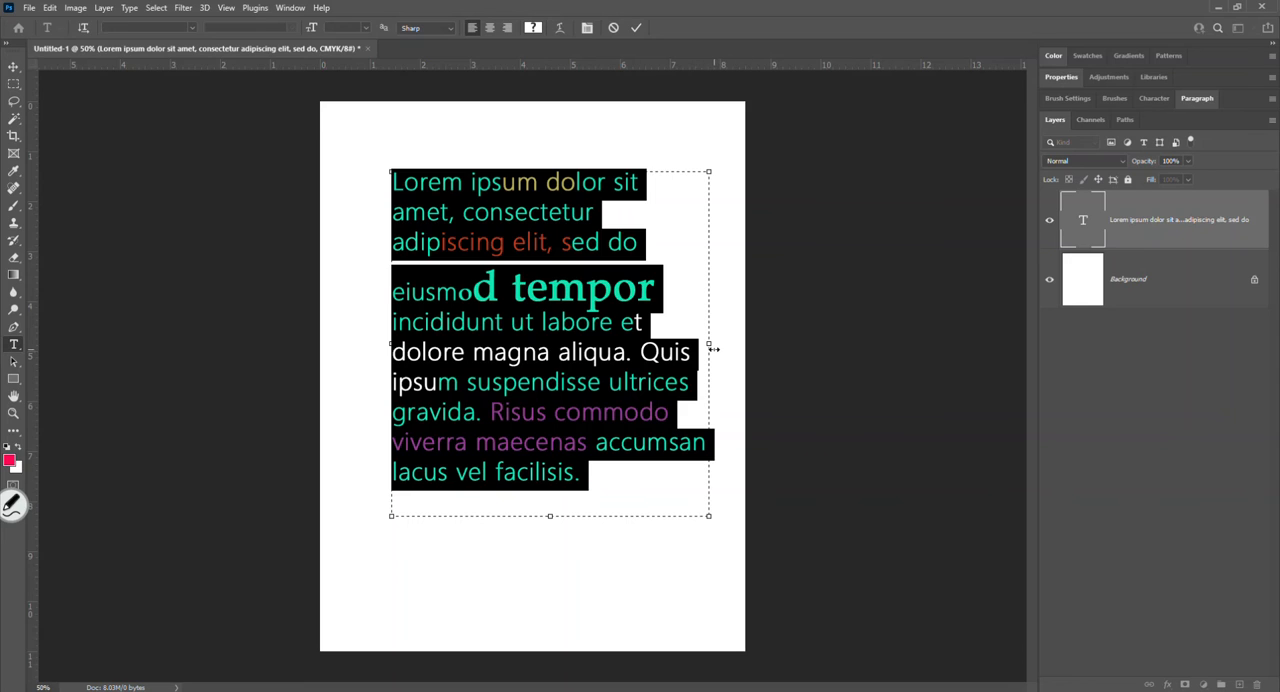
{"action": "left_click_drag", "start_coordinate": [712, 346], "coordinate": [636, 346]}
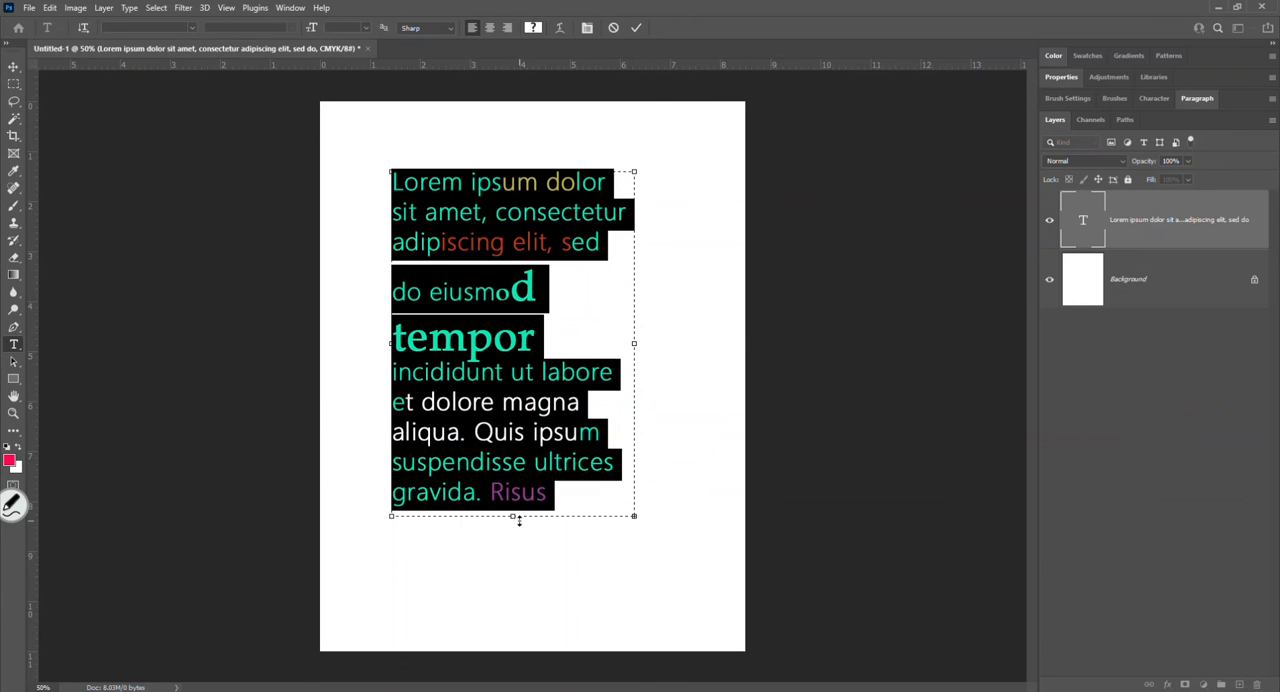
{"action": "left_click_drag", "start_coordinate": [513, 517], "coordinate": [526, 420]}
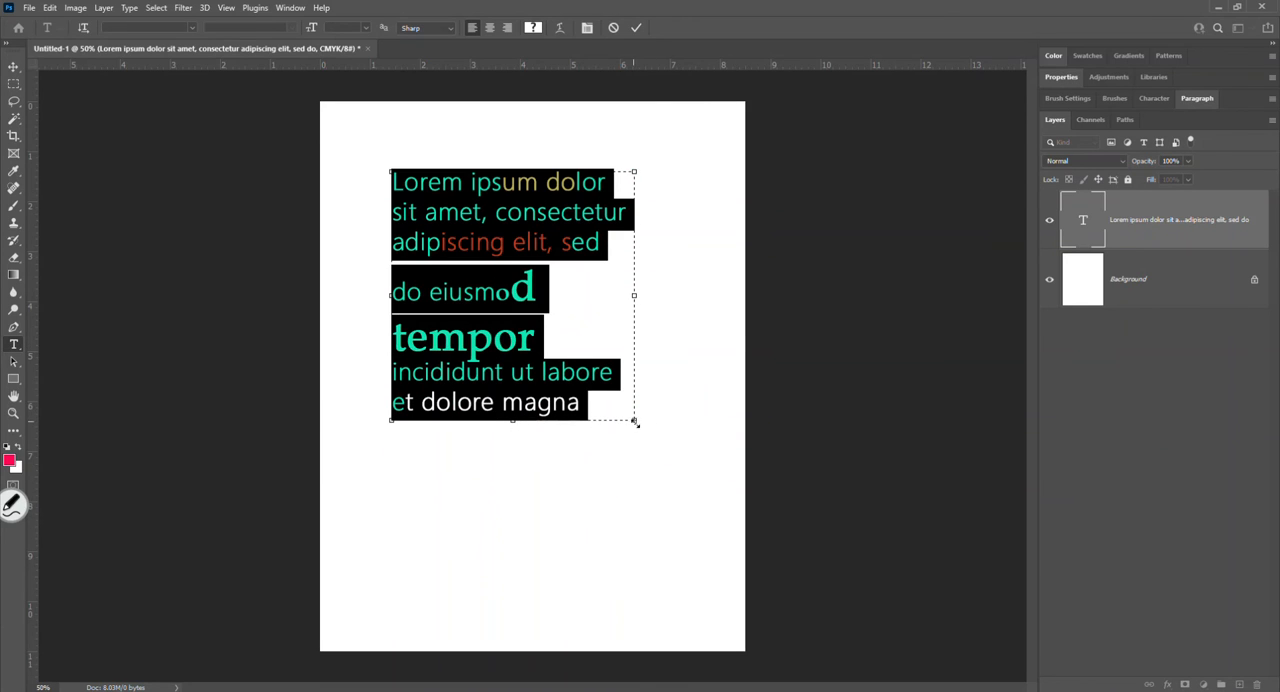
{"action": "left_click_drag", "start_coordinate": [636, 421], "coordinate": [697, 537]}
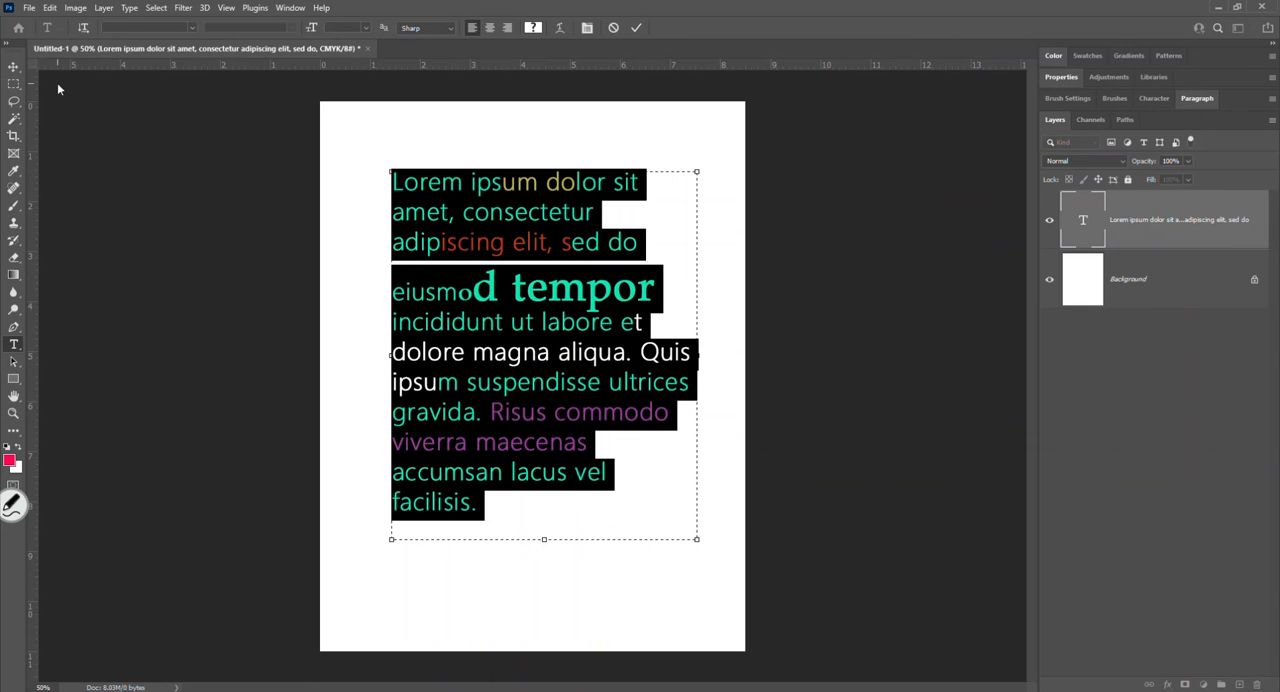
- Commit the resized paragraph with its Lorem ipsum text intact and move it about 0.6 inch left and up on the page
{"action": "type", "text": "v"}
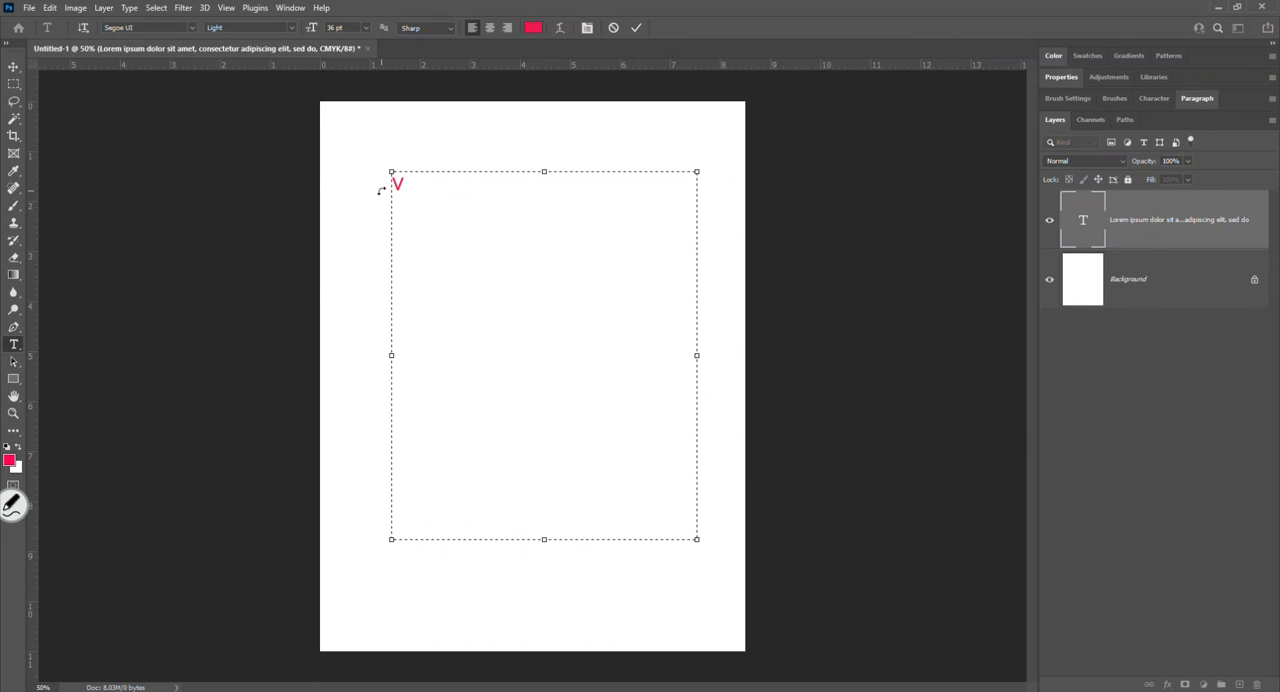
{"action": "key", "text": "ctrl+z"}
{"action": "left_click", "coordinate": [637, 27]}
{"action": "key", "text": "v"}
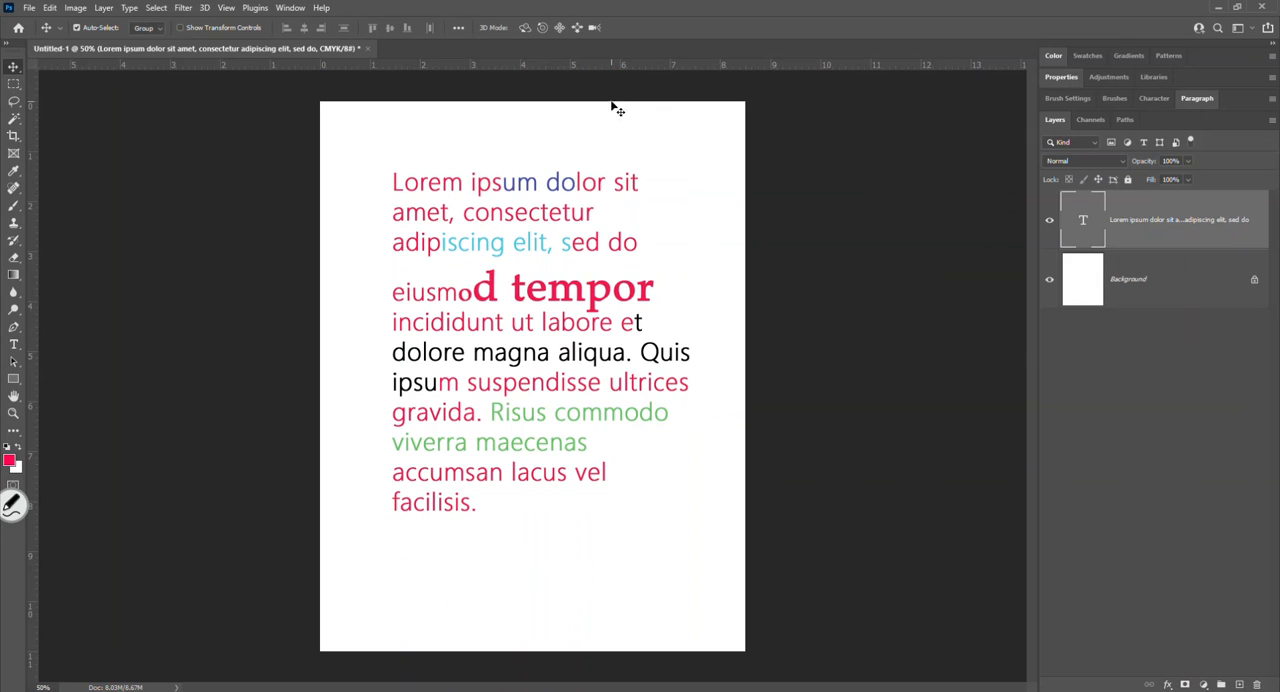
{"action": "mouse_move", "coordinate": [558, 244]}
{"action": "left_mouse_down"}
{"action": "mouse_move", "coordinate": [489, 196]}
{"action": "mouse_move", "coordinate": [509, 188]}
{"action": "mouse_move", "coordinate": [517, 268]}
{"action": "mouse_move", "coordinate": [533, 220]}
{"action": "mouse_move", "coordinate": [536, 245]}
{"action": "left_mouse_up"}
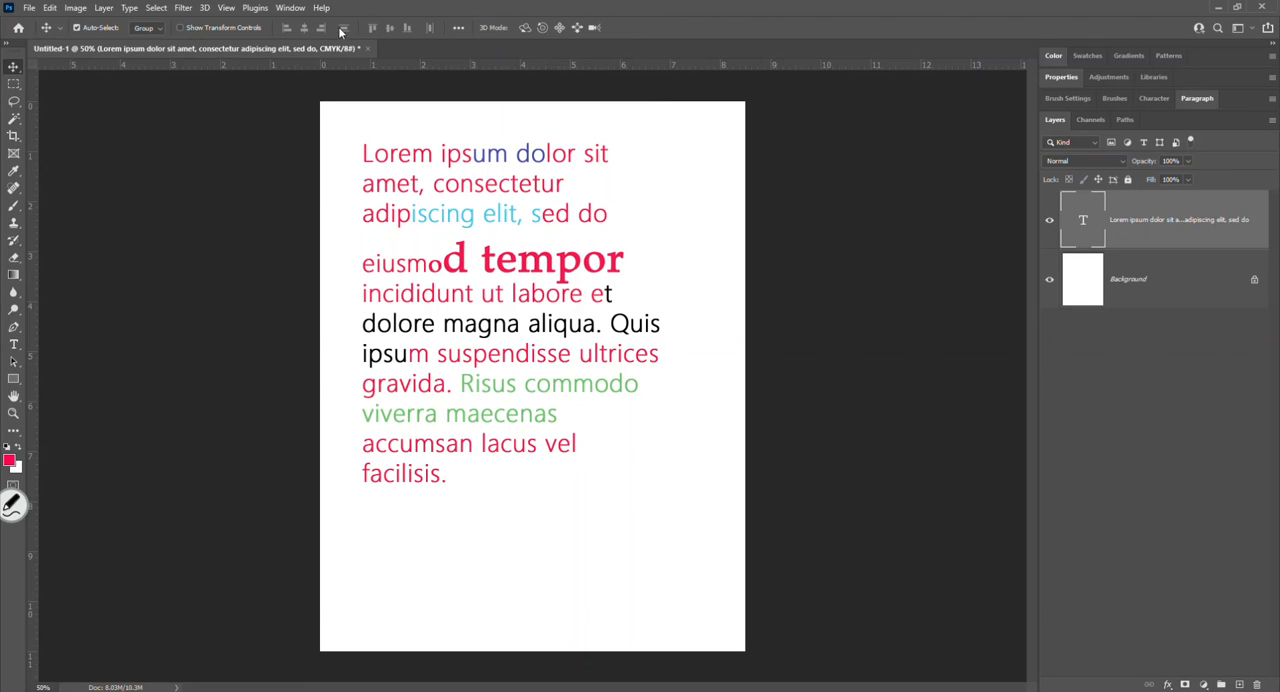
- Undock the Character and Paragraph group, float it beside the page, and show the Character settings
{"action": "left_click", "coordinate": [285, 9]}
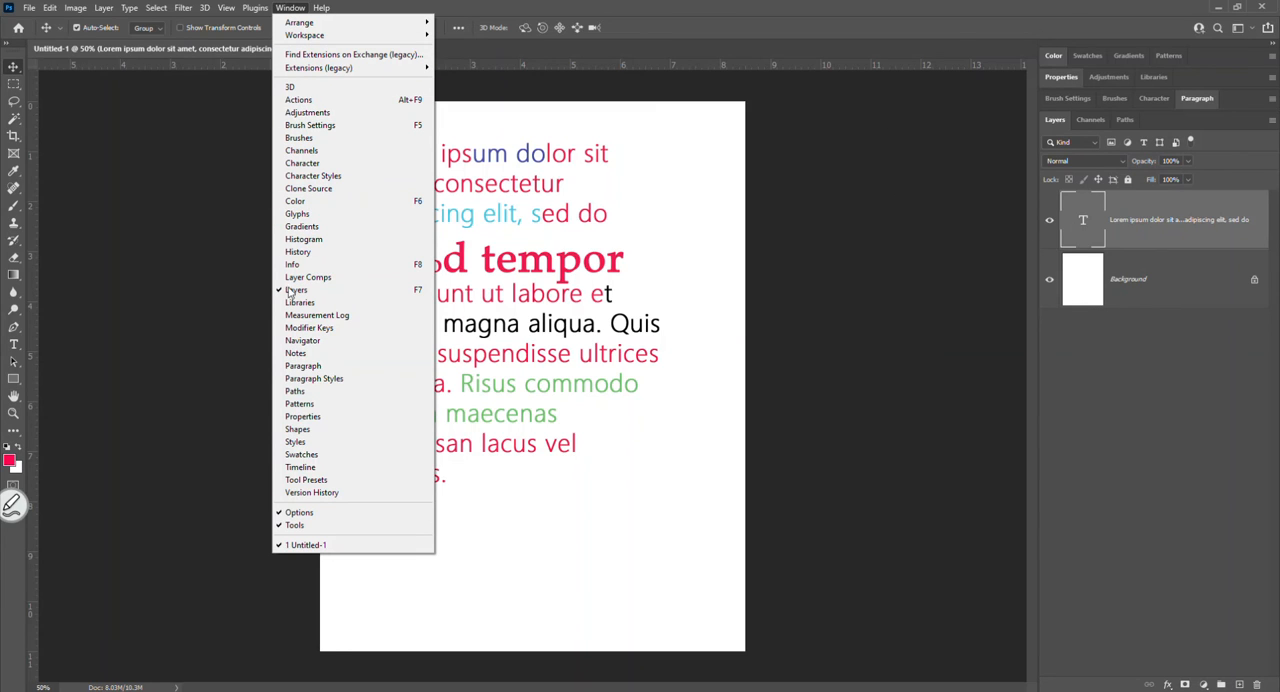
{"action": "left_click", "coordinate": [324, 163]}
{"action": "left_click_drag", "start_coordinate": [1157, 99], "coordinate": [205, 170]}
{"action": "mouse_move", "coordinate": [1150, 101]}
{"action": "left_mouse_down"}
{"action": "mouse_move", "coordinate": [300, 172]}
{"action": "mouse_move", "coordinate": [242, 165]}
{"action": "mouse_move", "coordinate": [906, 77]}
{"action": "mouse_move", "coordinate": [926, 79]}
{"action": "mouse_move", "coordinate": [177, 182]}
{"action": "mouse_move", "coordinate": [177, 164]}
{"action": "left_mouse_up"}
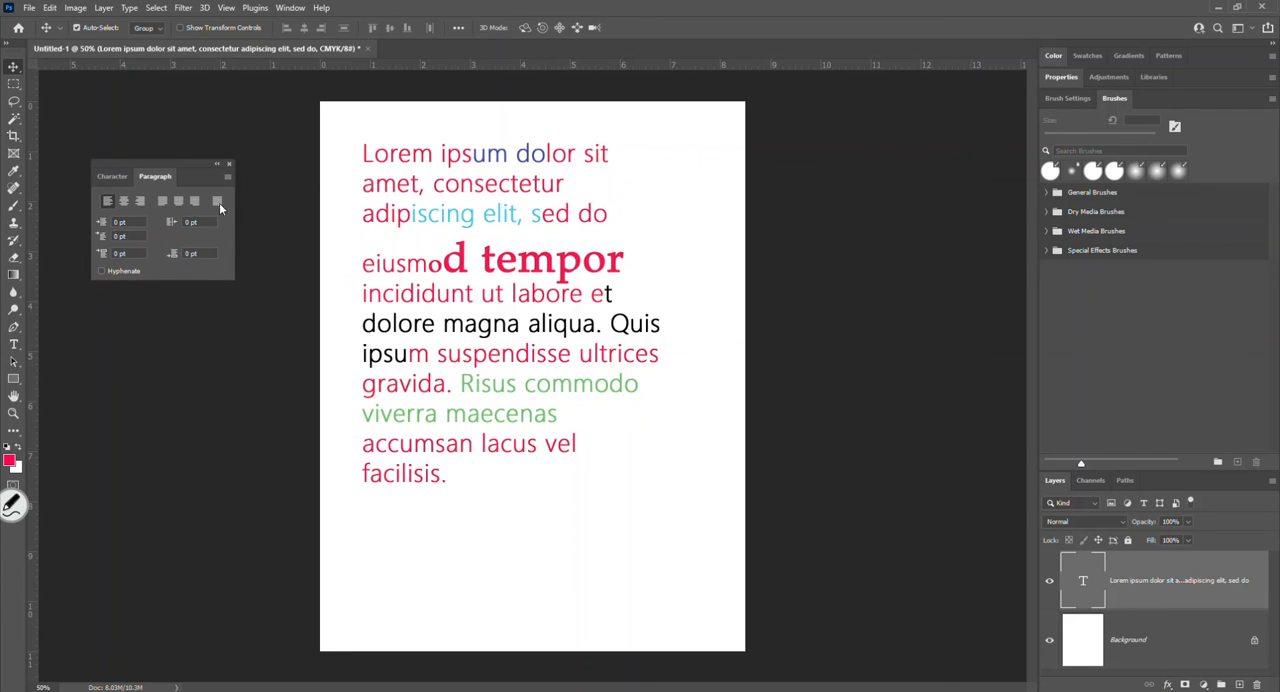
{"action": "left_click", "coordinate": [101, 180]}
- Magnify the floating Character settings to examine the font, size, leading, tracking, scale, color and style options
{"action": "left_click", "coordinate": [12, 504]}
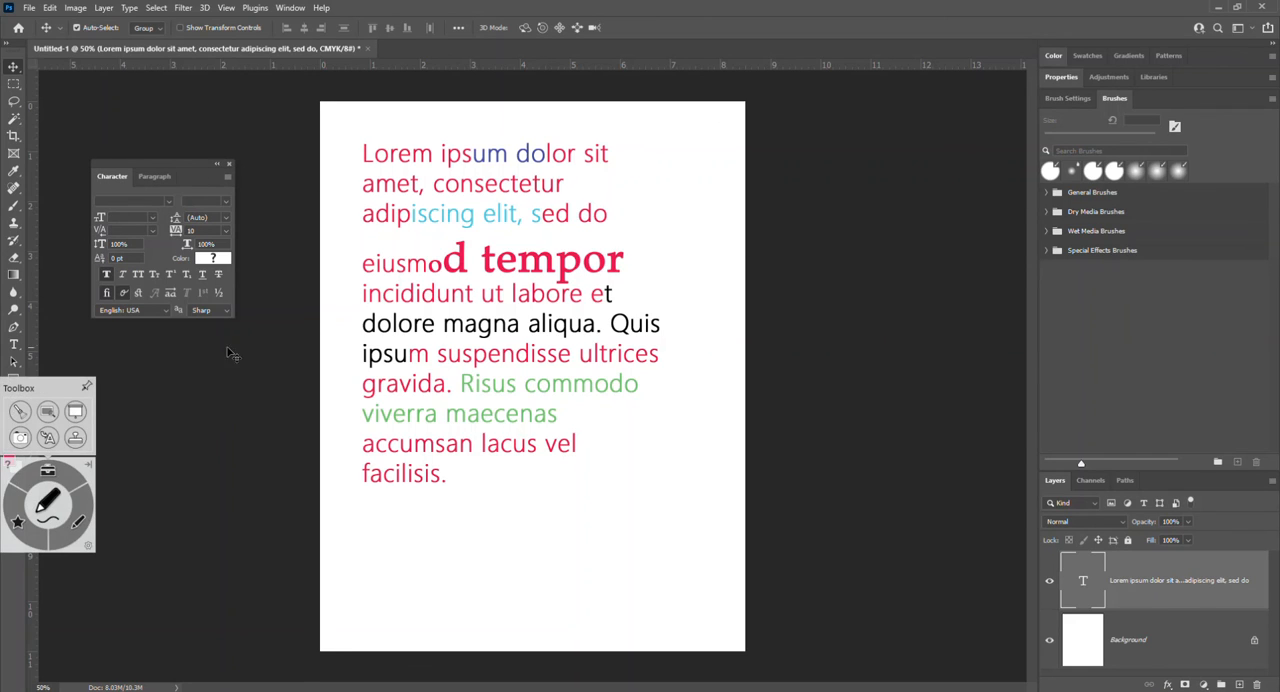
{"action": "left_click", "coordinate": [47, 411]}
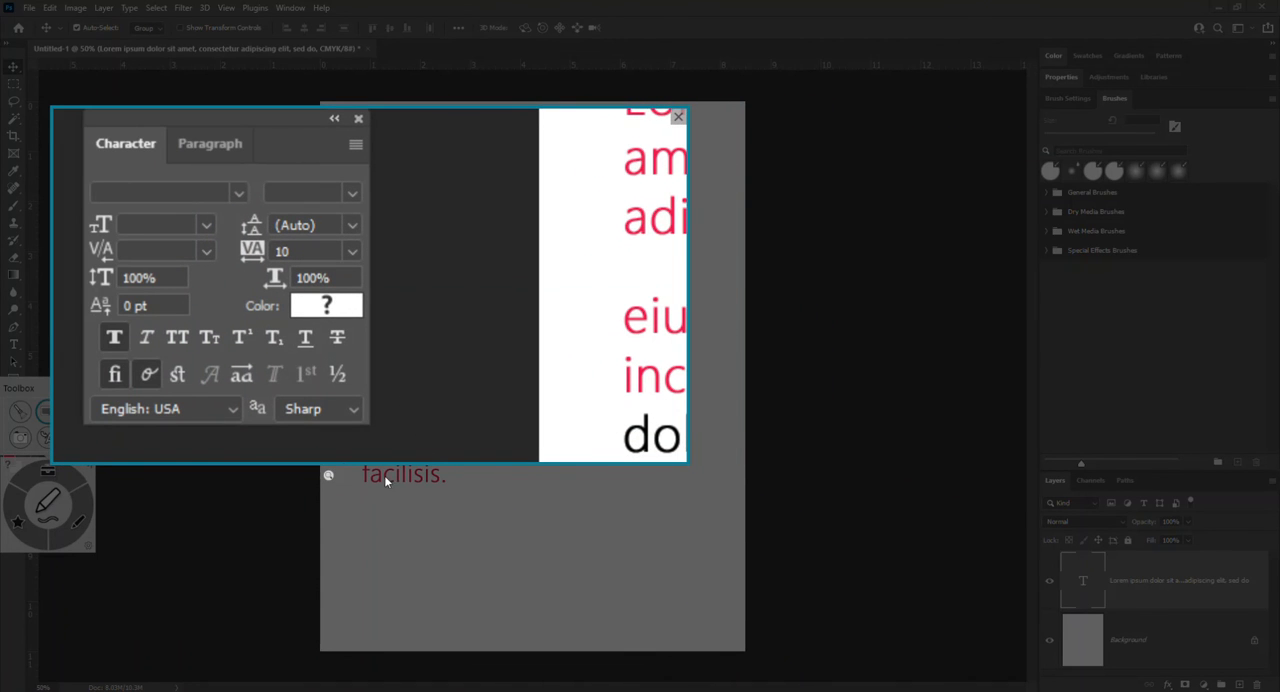
{"action": "left_click_drag", "start_coordinate": [434, 462], "coordinate": [440, 634]}
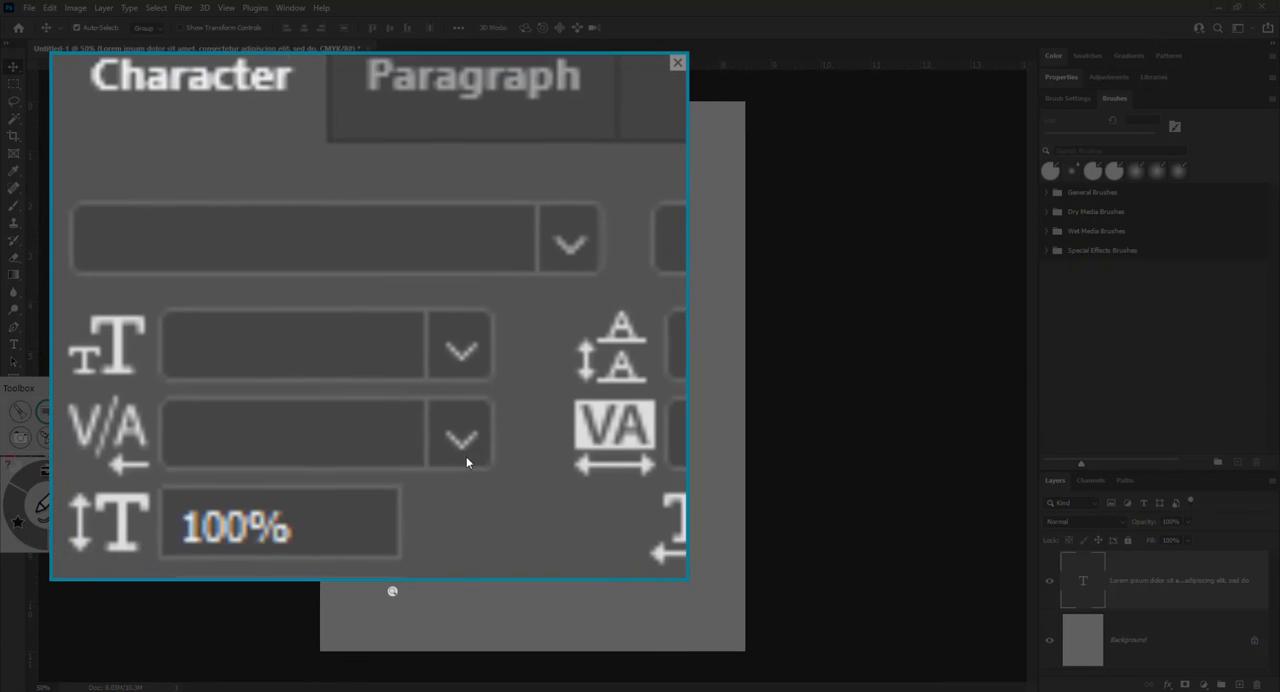
{"action": "left_click_drag", "start_coordinate": [688, 579], "coordinate": [804, 668]}
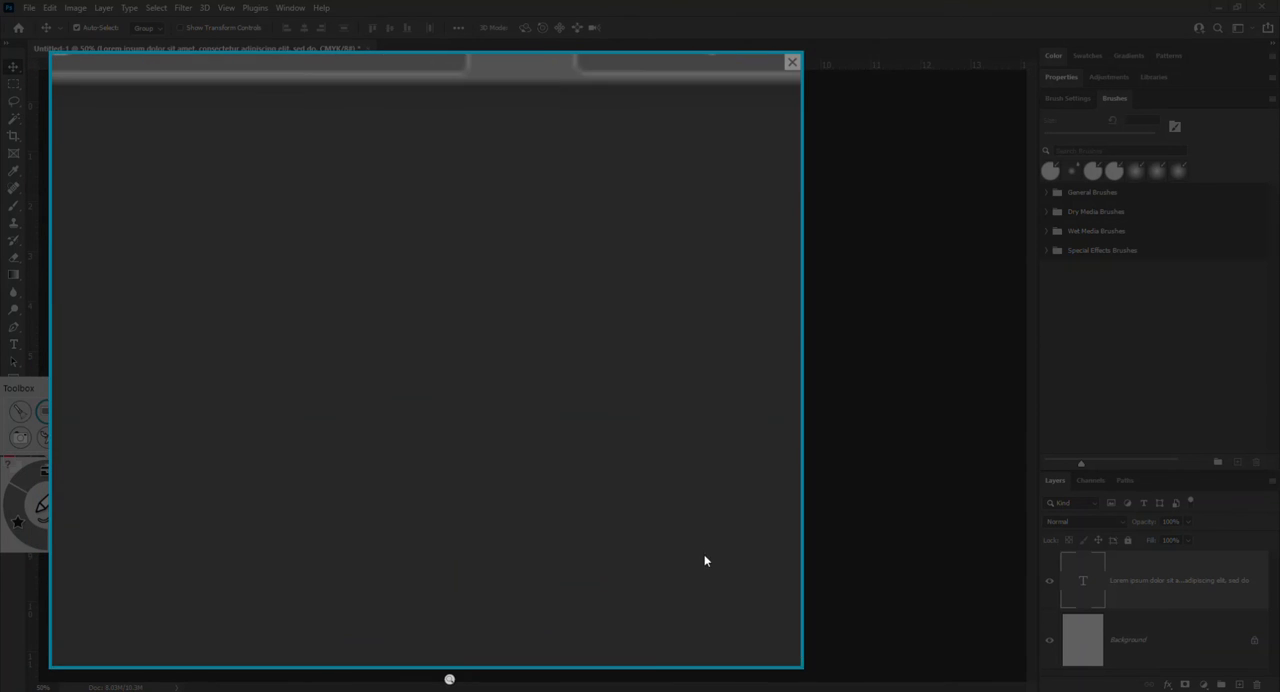
{"action": "left_click_drag", "start_coordinate": [704, 555], "coordinate": [703, 530]}
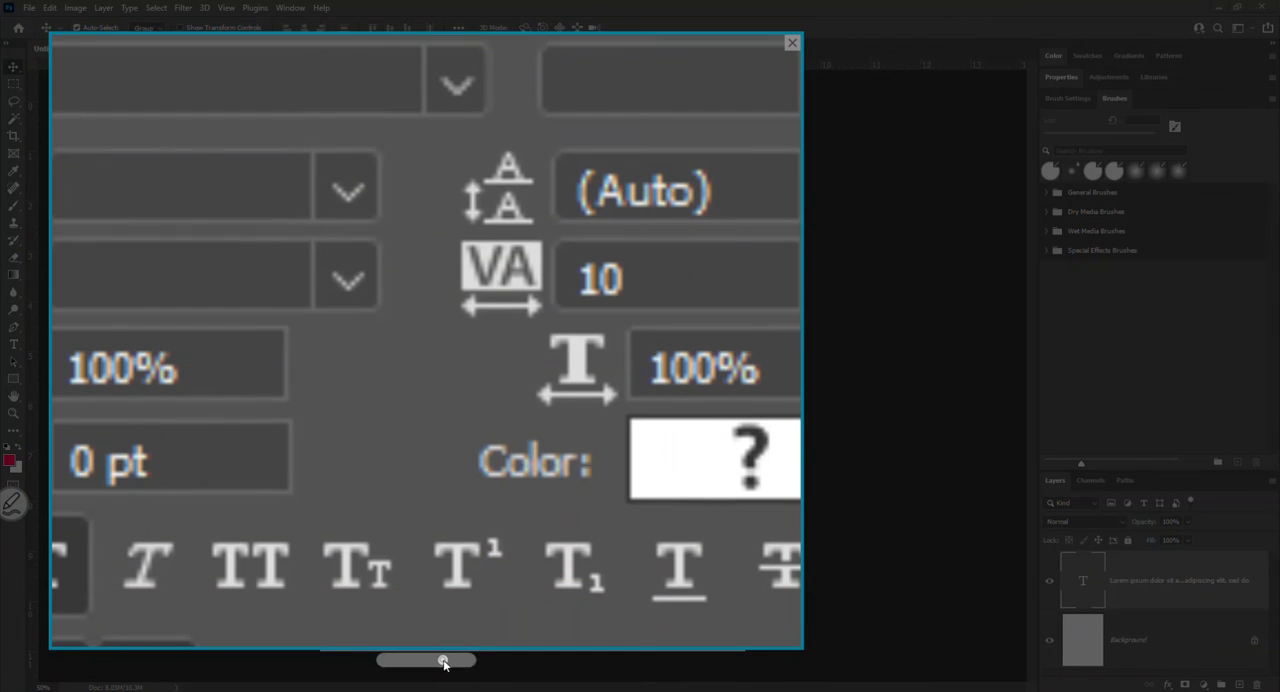
{"action": "left_click_drag", "start_coordinate": [443, 660], "coordinate": [410, 660]}
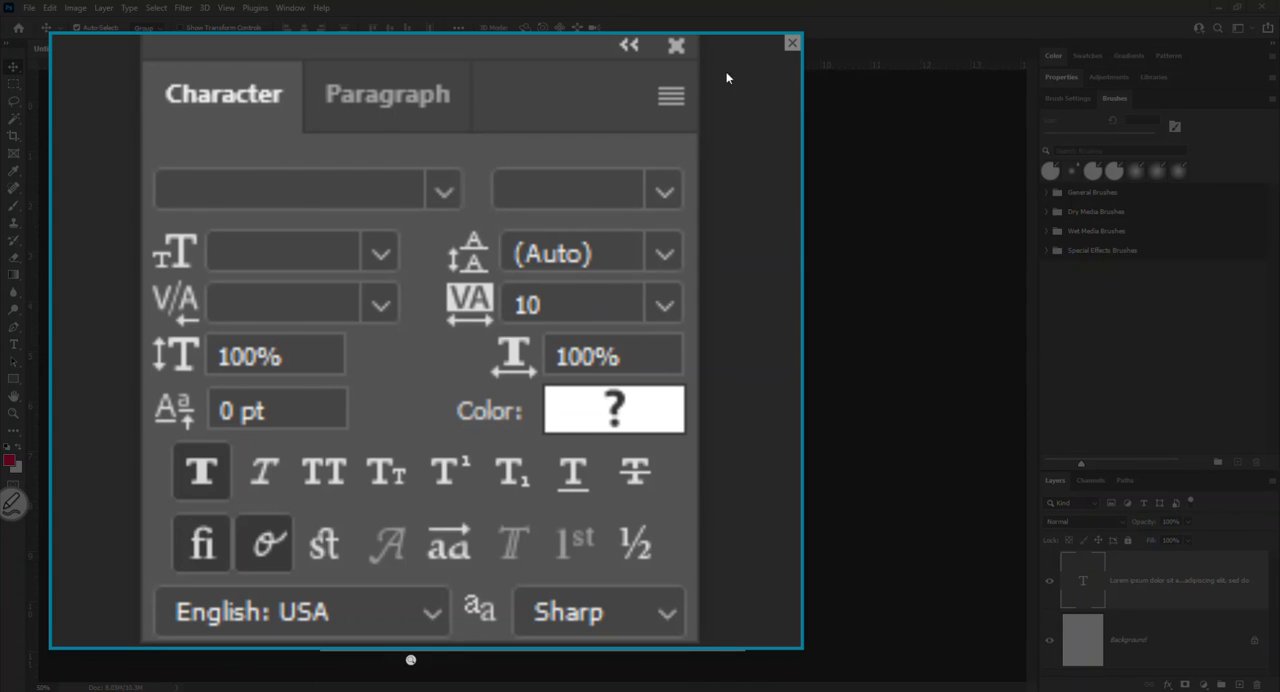
{"action": "left_click", "coordinate": [792, 44]}
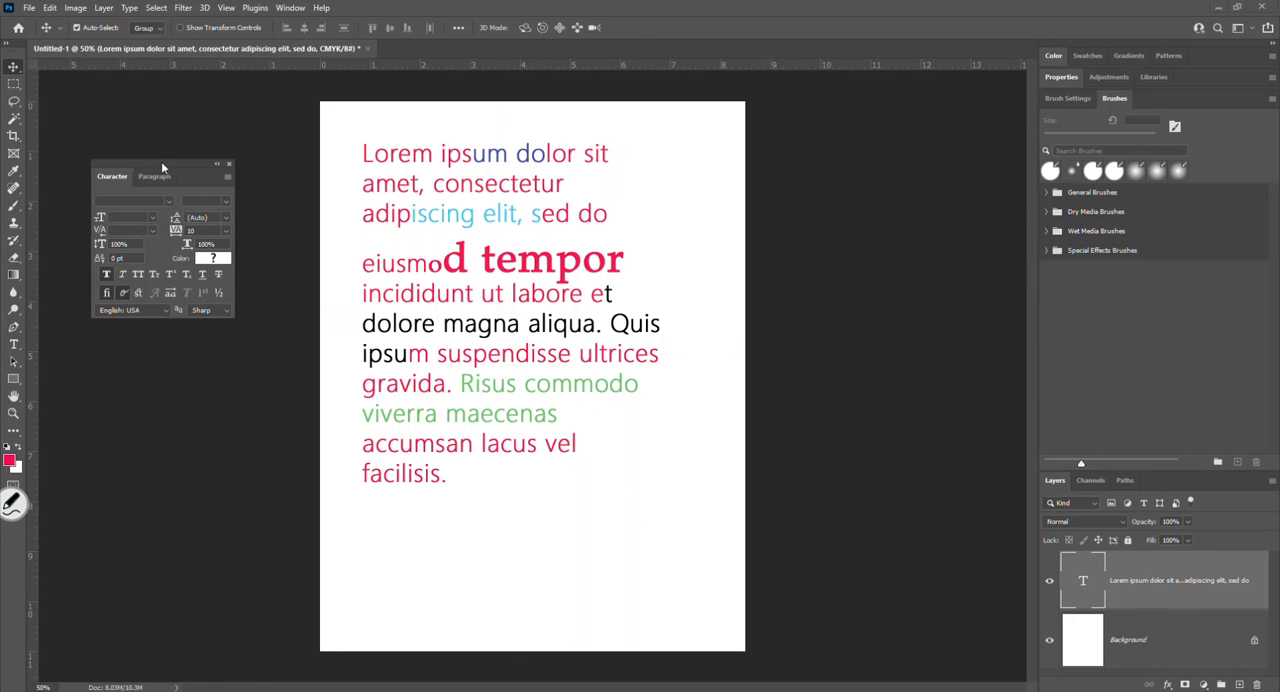
- Dock the Character and Paragraph group back beside Brushes and collapse it
{"action": "mouse_move", "coordinate": [161, 163]}
{"action": "left_mouse_down"}
{"action": "mouse_move", "coordinate": [515, 162]}
{"action": "mouse_move", "coordinate": [788, 222]}
{"action": "mouse_move", "coordinate": [878, 308]}
{"action": "mouse_move", "coordinate": [933, 434]}
{"action": "mouse_move", "coordinate": [944, 195]}
{"action": "mouse_move", "coordinate": [1114, 102]}
{"action": "mouse_move", "coordinate": [1155, 101]}
{"action": "left_mouse_up"}
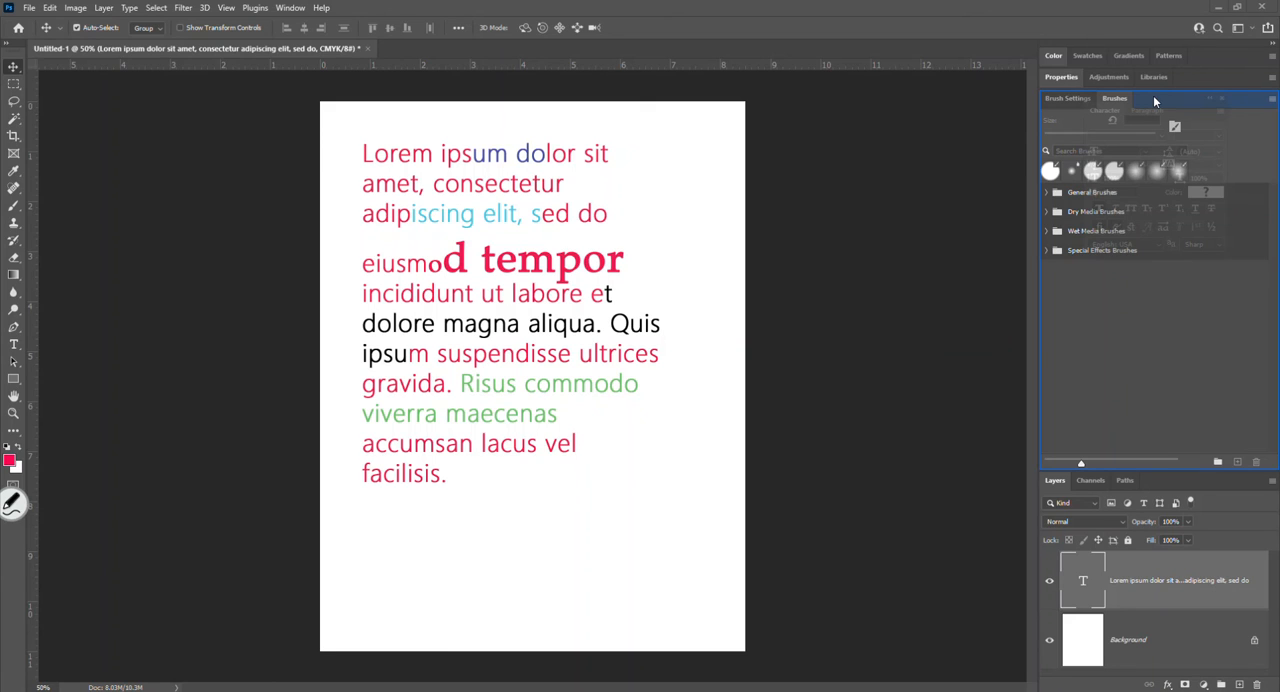
{"action": "left_click_drag", "start_coordinate": [1153, 97], "coordinate": [1153, 97]}
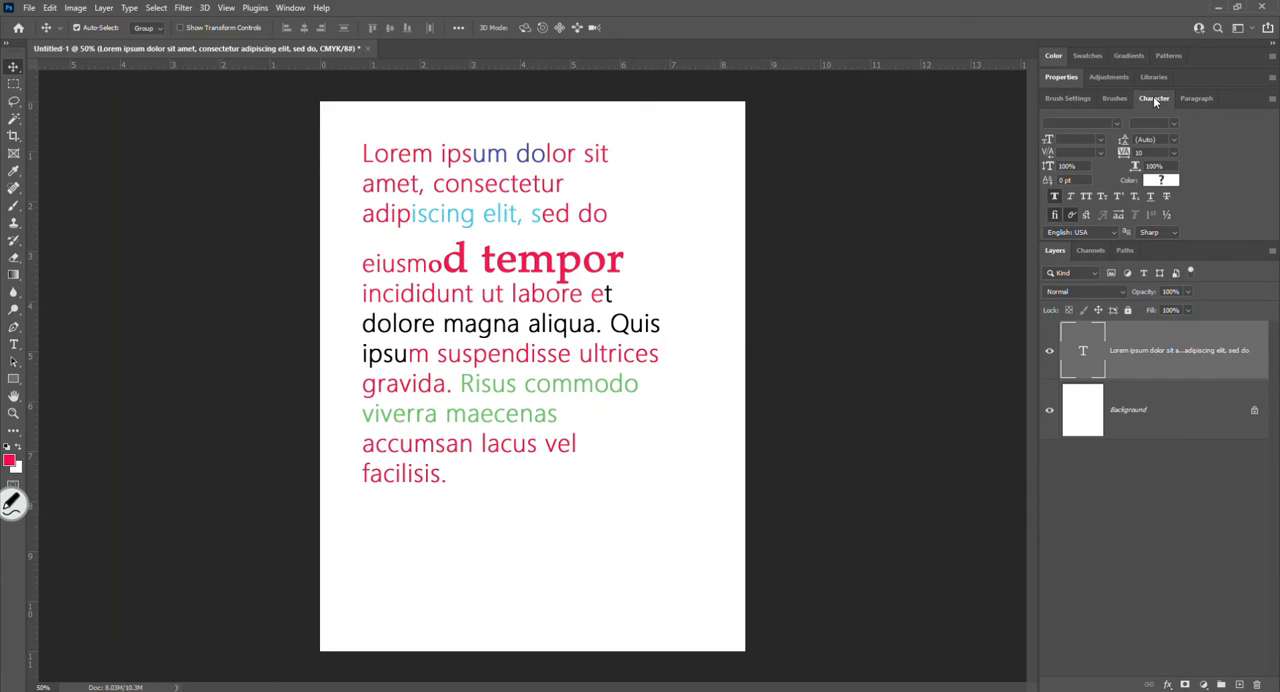
{"action": "left_click", "coordinate": [1153, 98]}
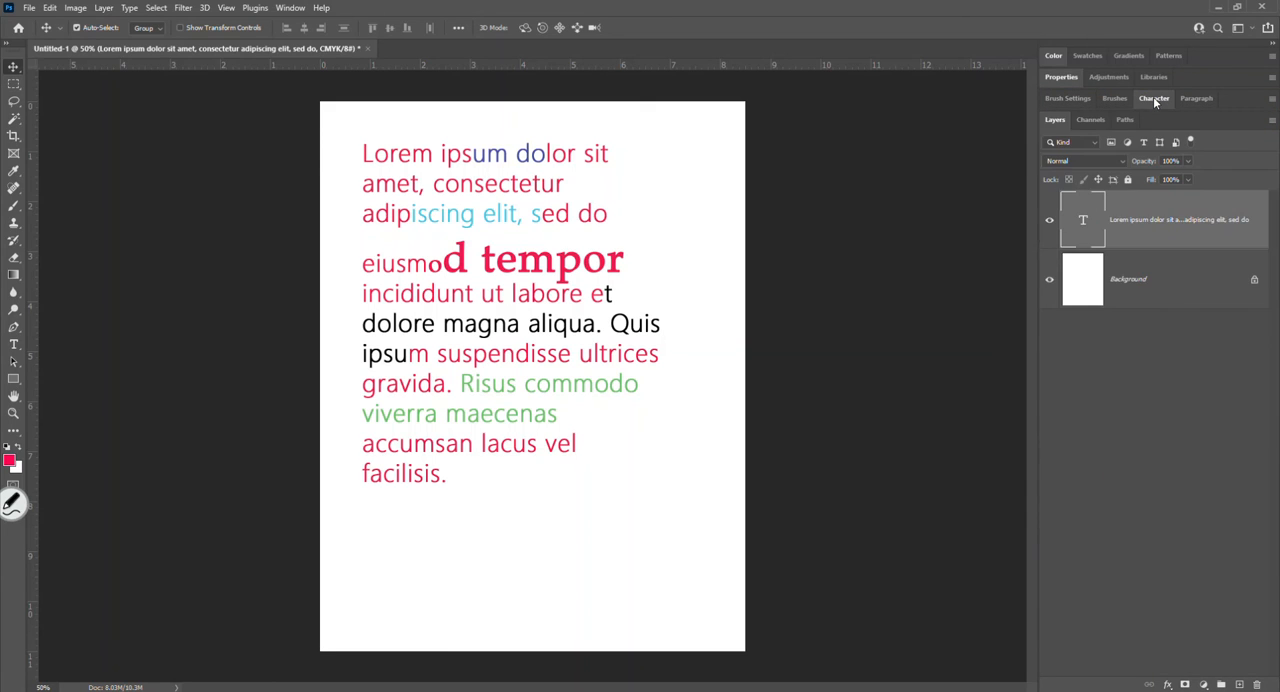
- Magnify the docked group names to locate Character and Paragraph, and briefly expand the Character settings
{"action": "left_click", "coordinate": [21, 494]}
{"action": "left_click", "coordinate": [48, 410]}
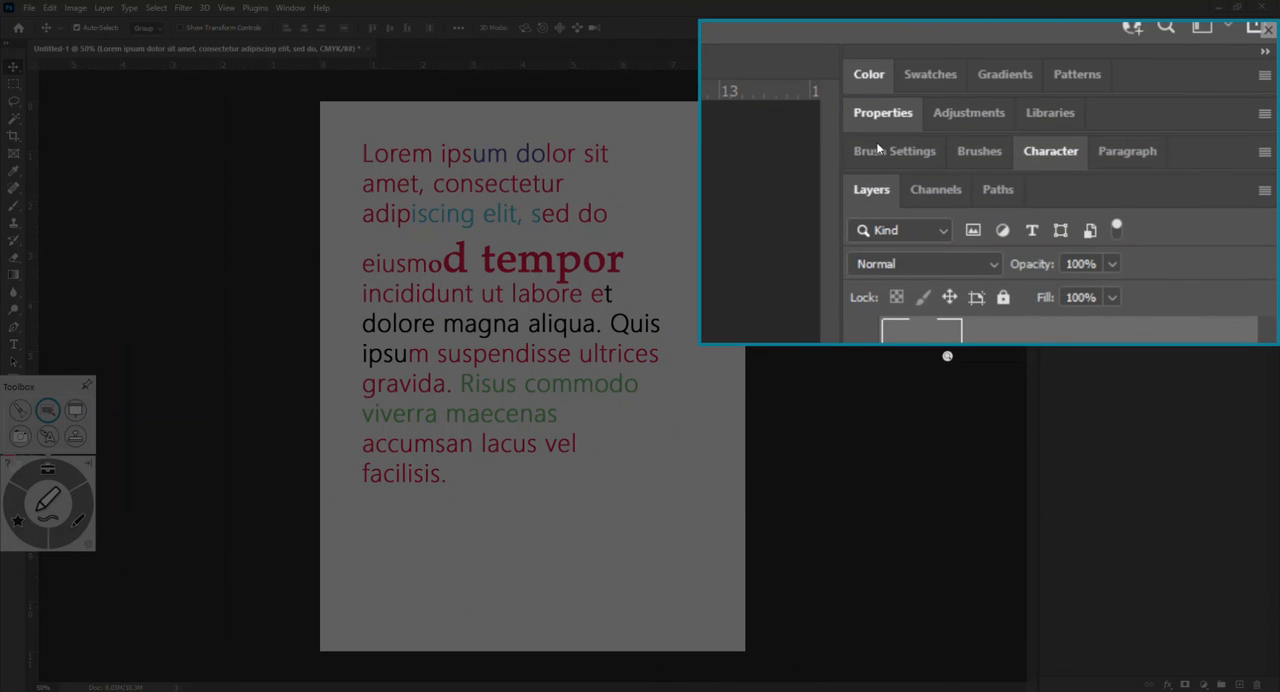
{"action": "left_click", "coordinate": [1268, 31]}
{"action": "left_click", "coordinate": [1154, 99]}
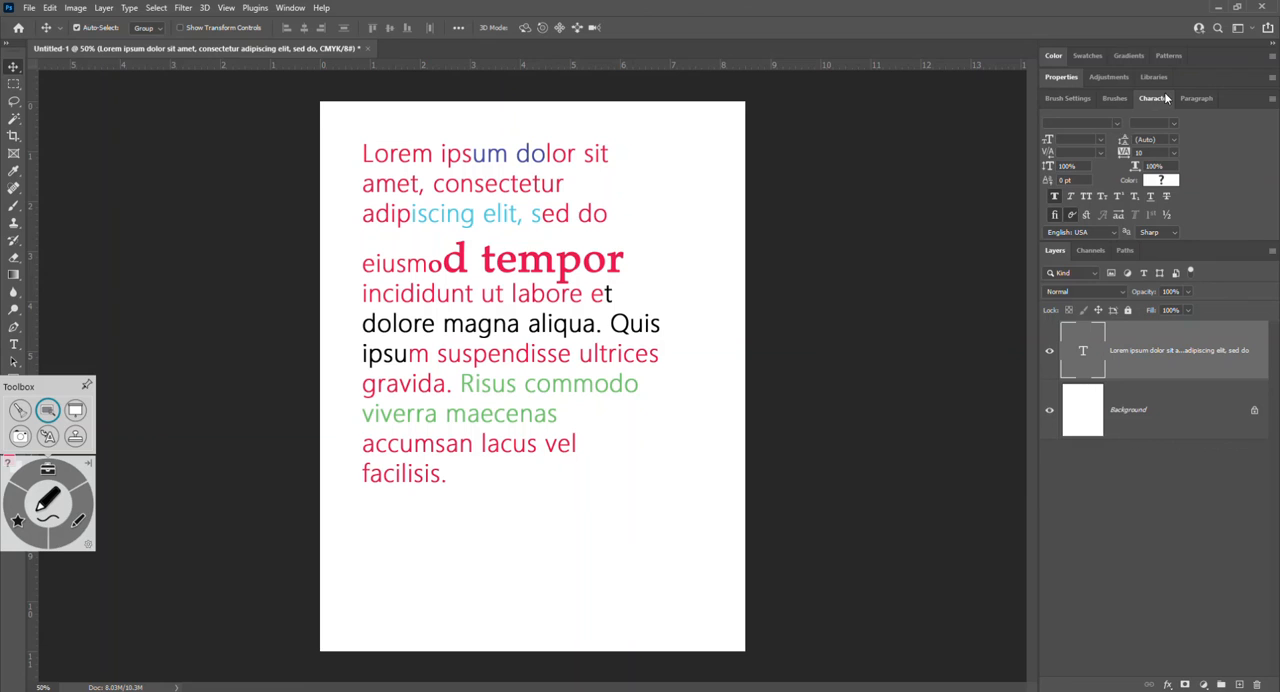
{"action": "left_click", "coordinate": [1165, 97]}
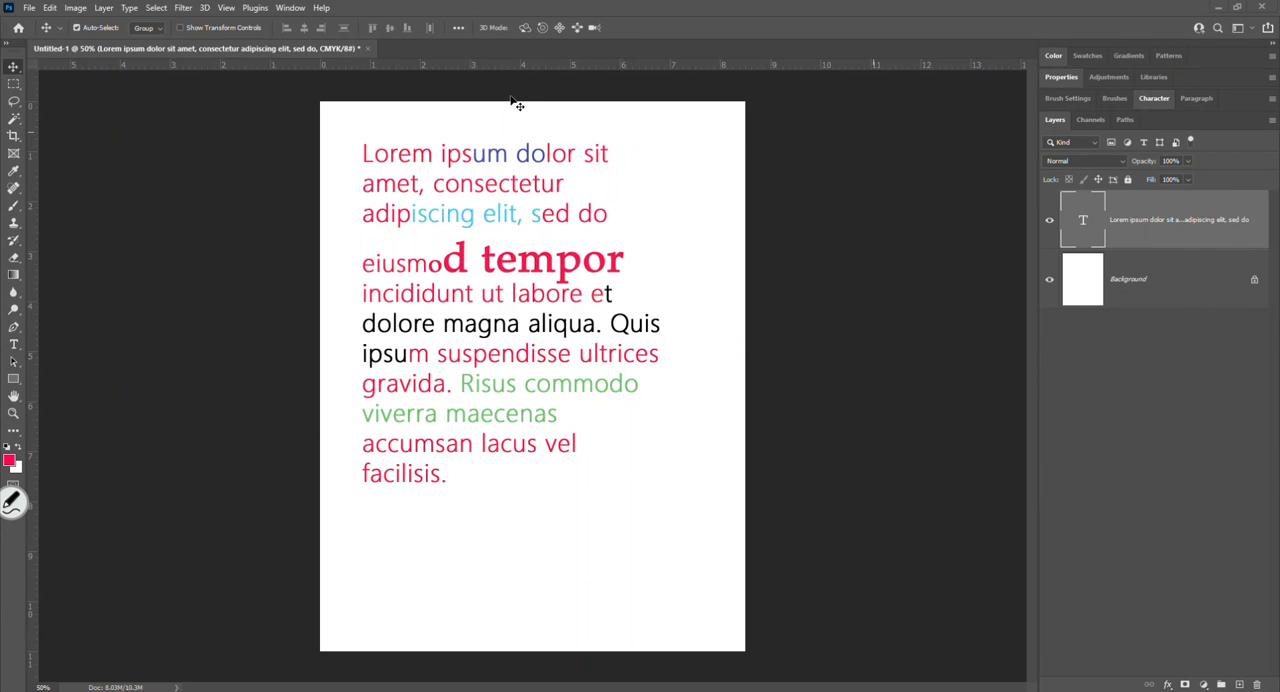
- Save the current panel arrangement as a new workspace named Webster, replacing the existing custom workspace of that name
{"action": "left_click", "coordinate": [290, 8]}
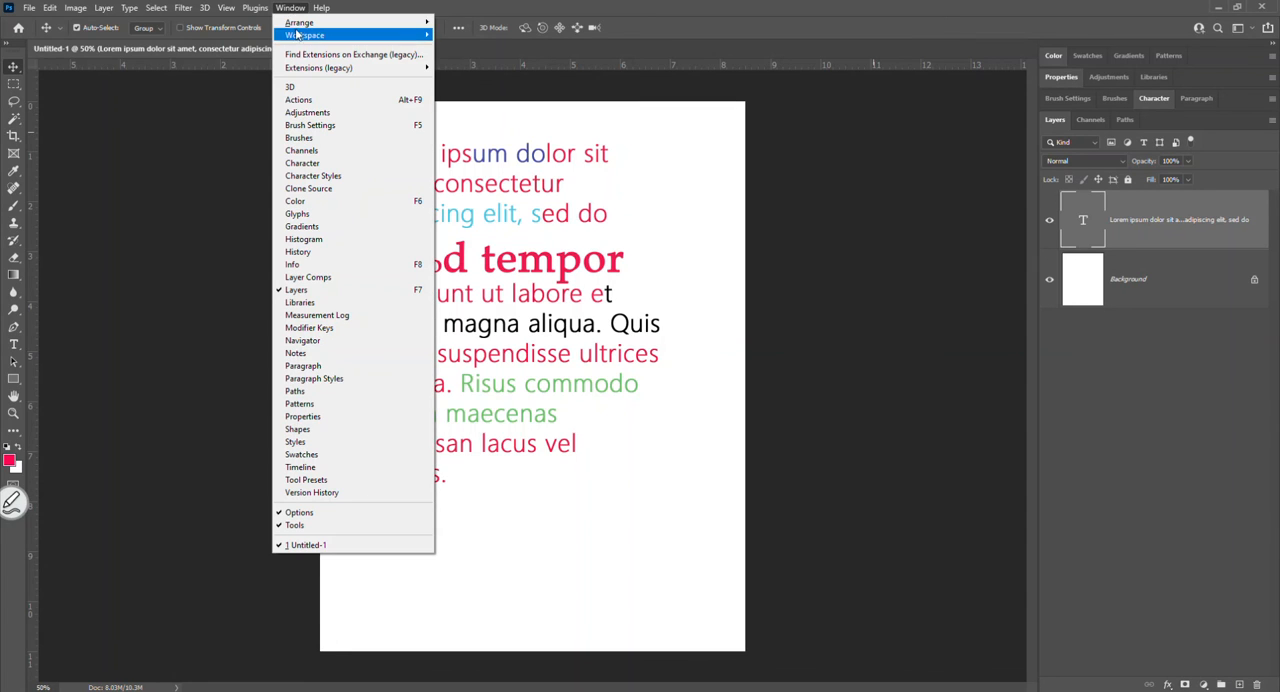
{"action": "mouse_move", "coordinate": [300, 38]}
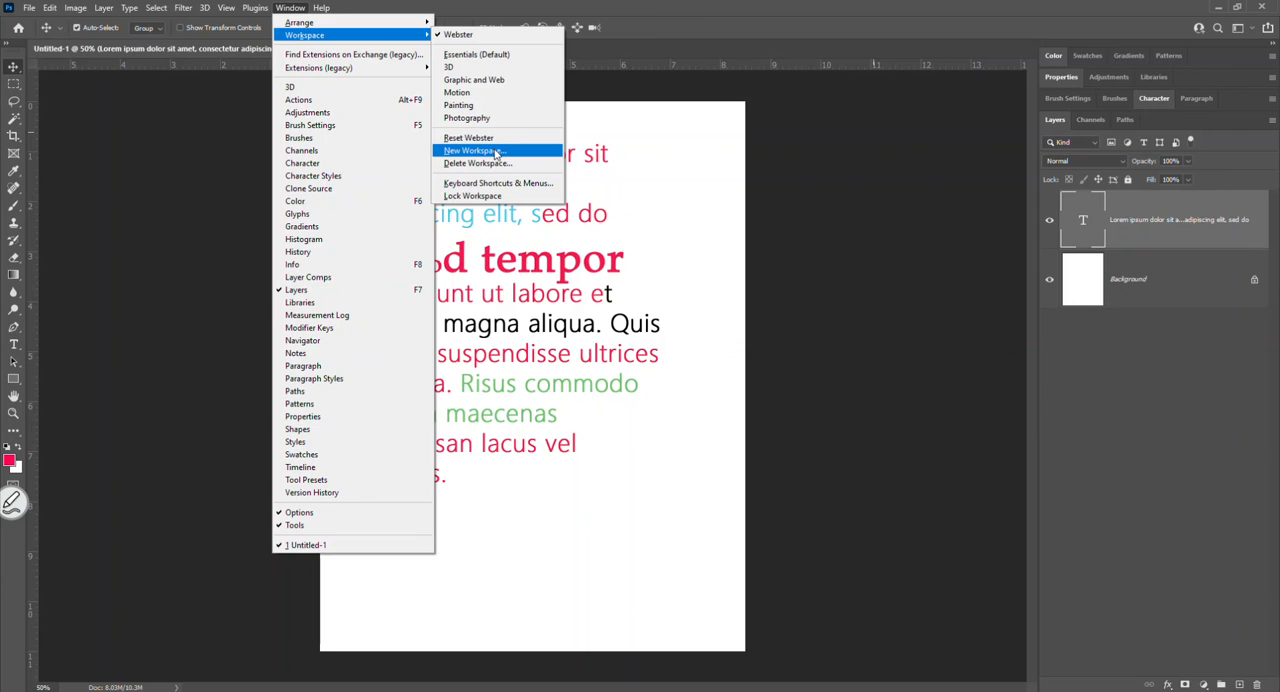
{"action": "left_click", "coordinate": [496, 152]}
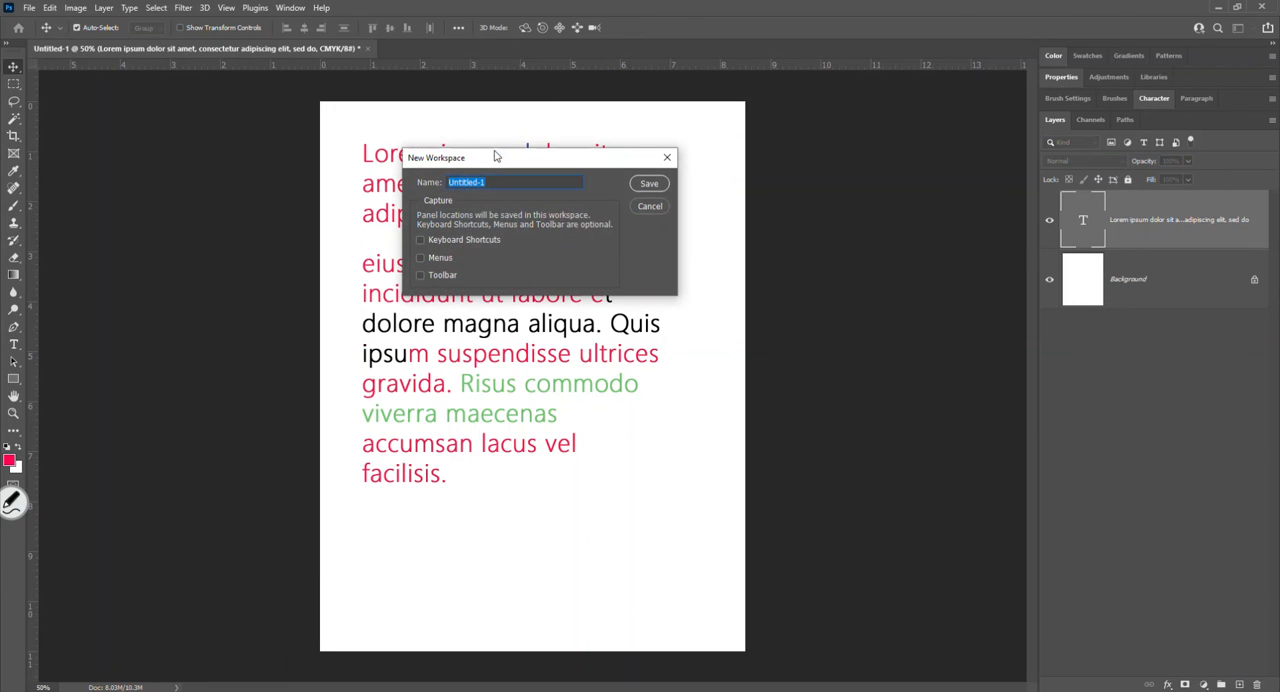
{"action": "type", "text": "Webster"}
{"action": "left_click", "coordinate": [638, 186]}
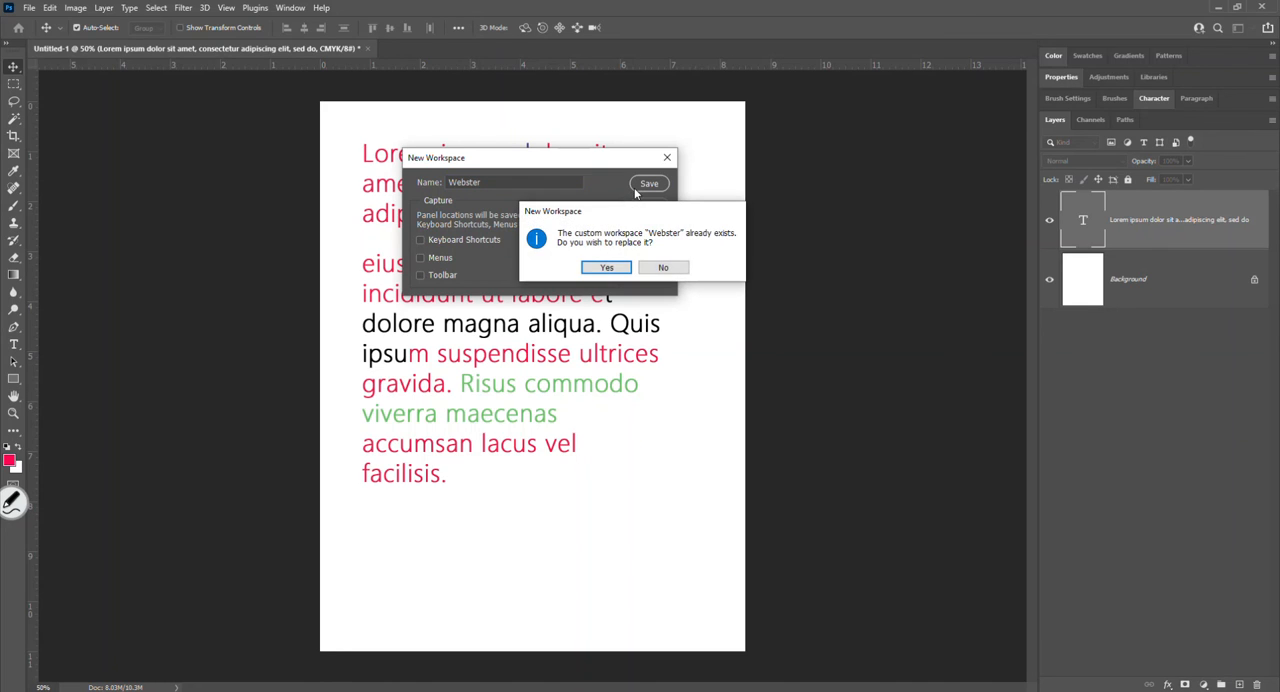
{"action": "left_click", "coordinate": [609, 268]}
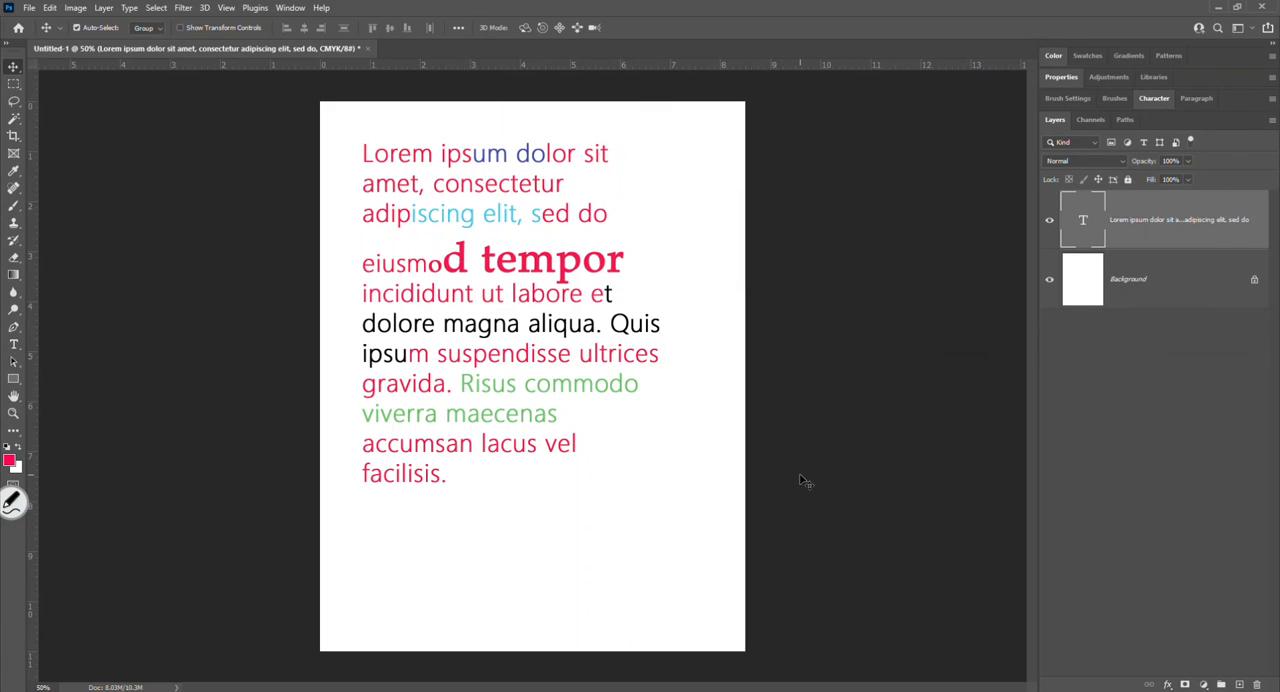